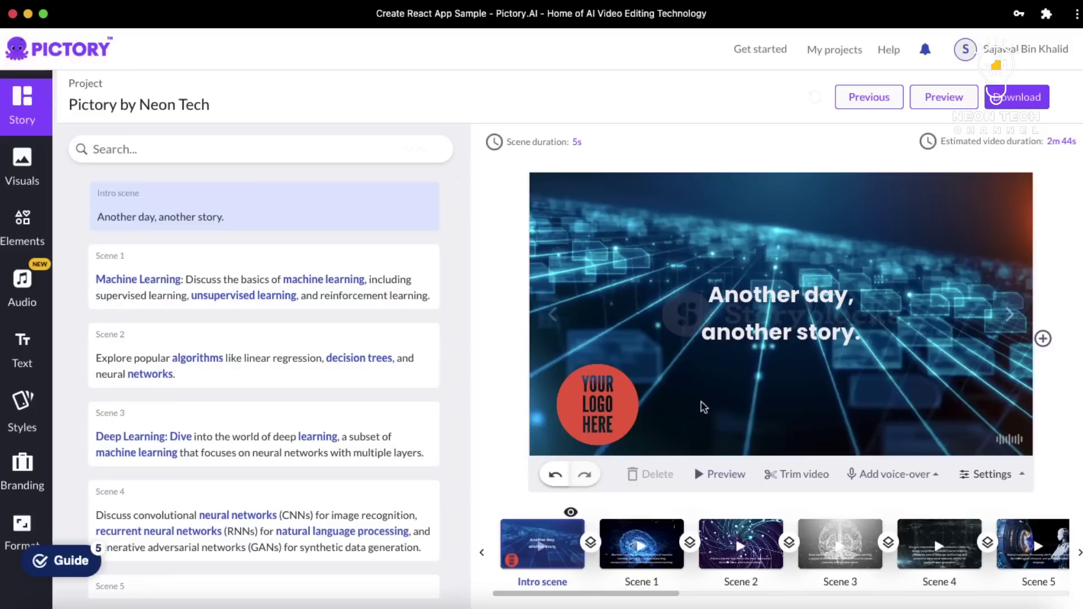
Step: Review the storyboard text of all scenes and the scene timeline from the intro through the outro
scroll(324, 288, "down", 6)
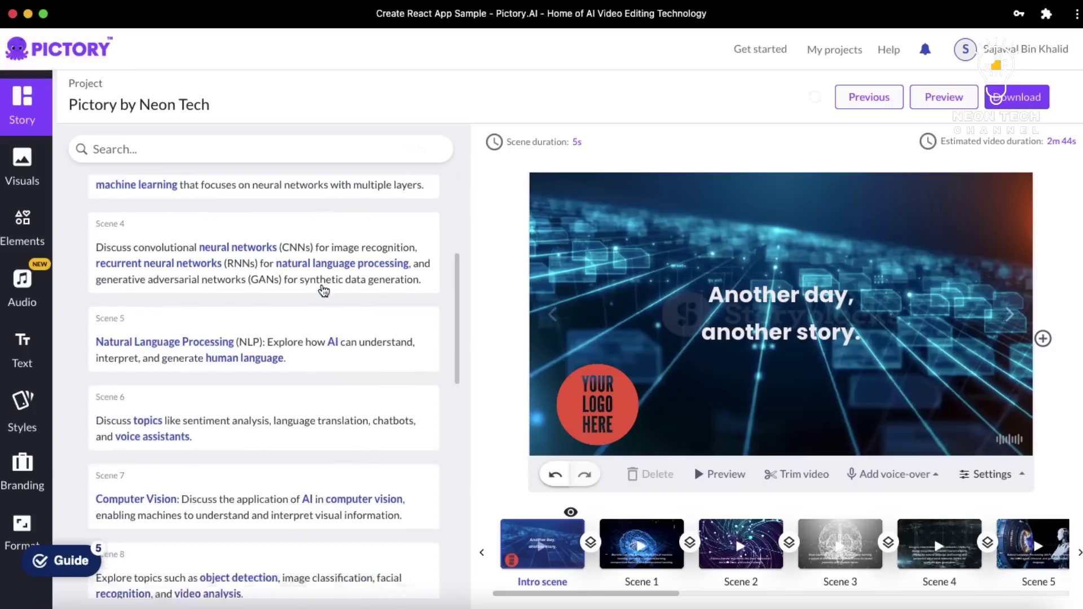
scroll(324, 289, "down", 10)
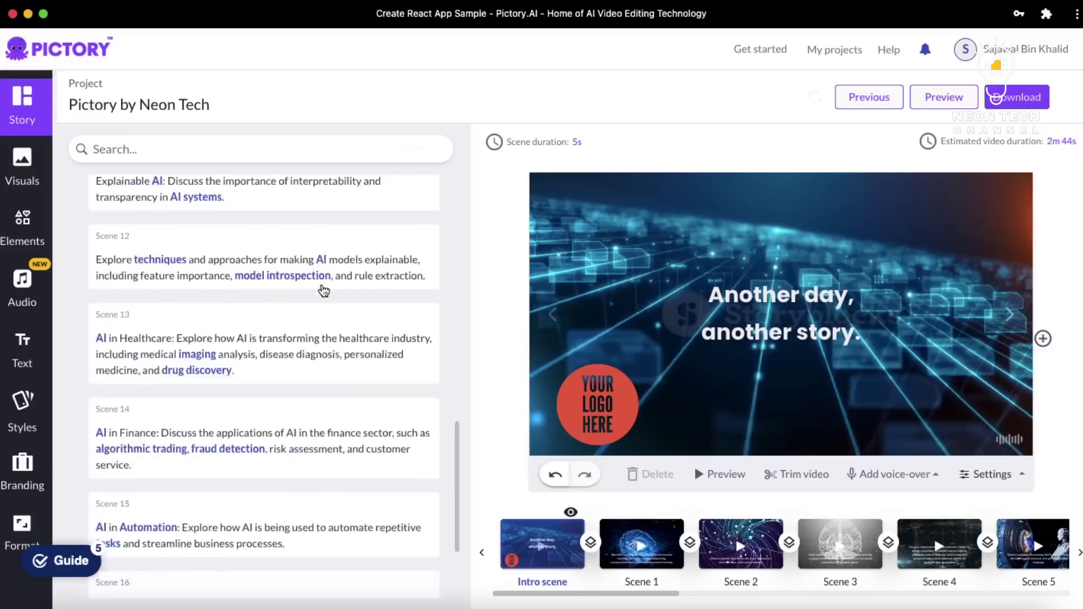
scroll(324, 289, "up", 15)
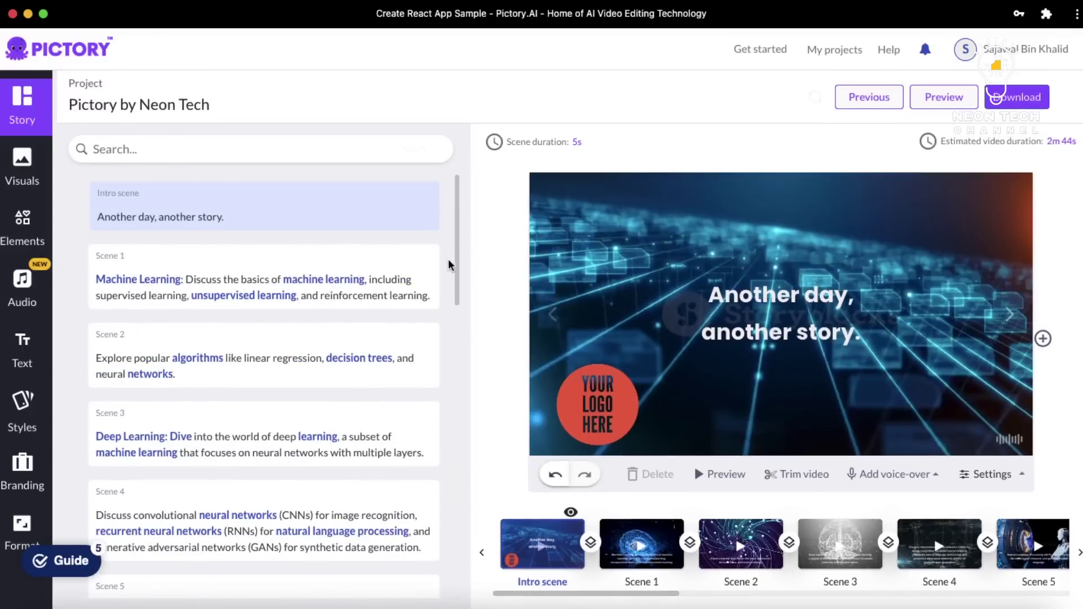
scroll(450, 260, "down", 10)
scroll(643, 555, "right", 5)
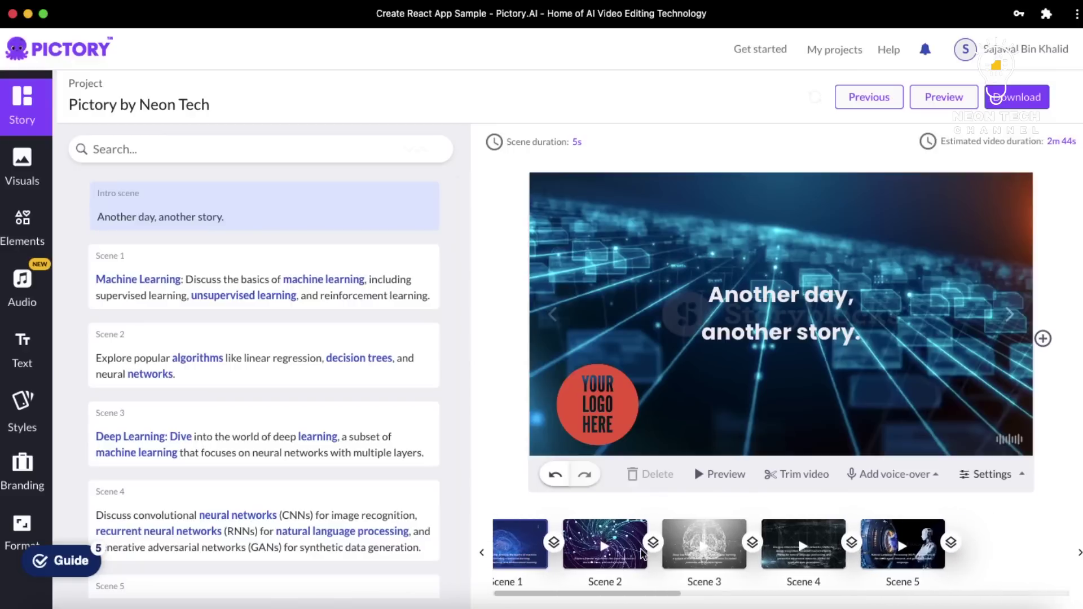
scroll(642, 555, "right", 5)
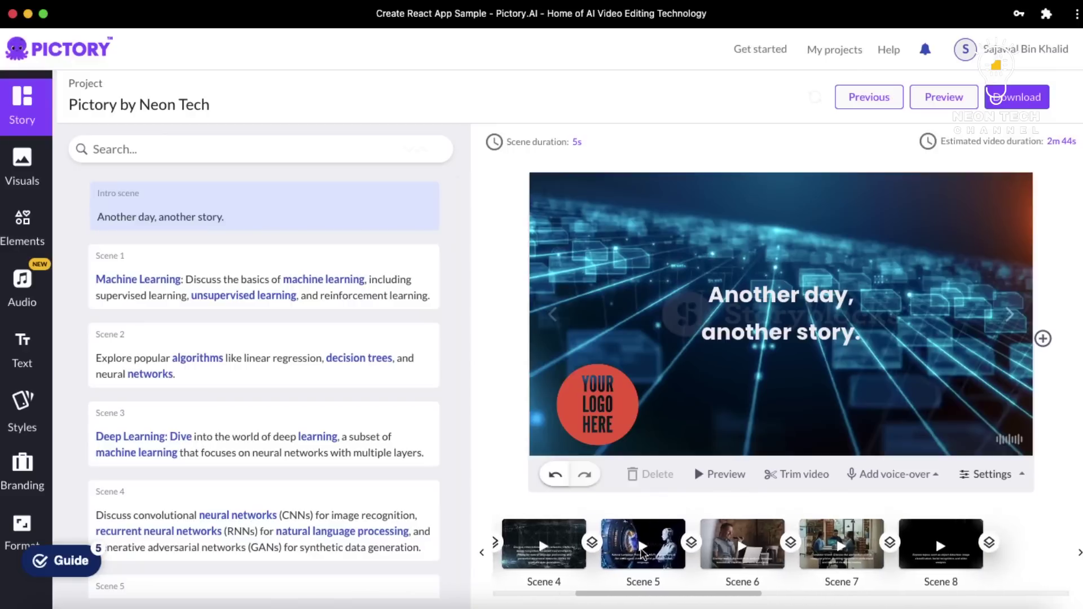
scroll(642, 554, "right", 4)
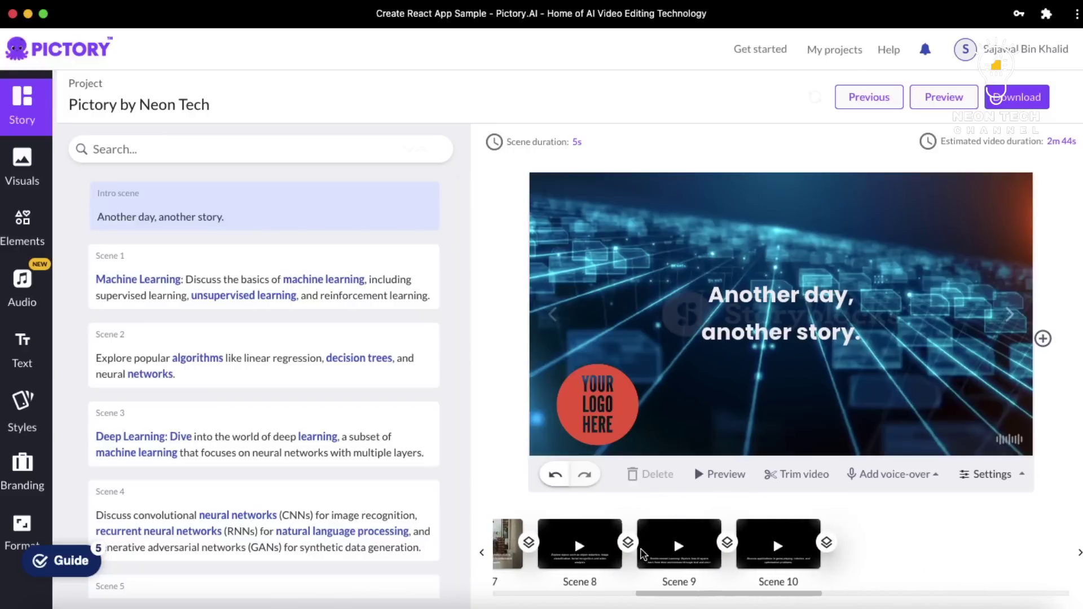
scroll(641, 554, "right", 3)
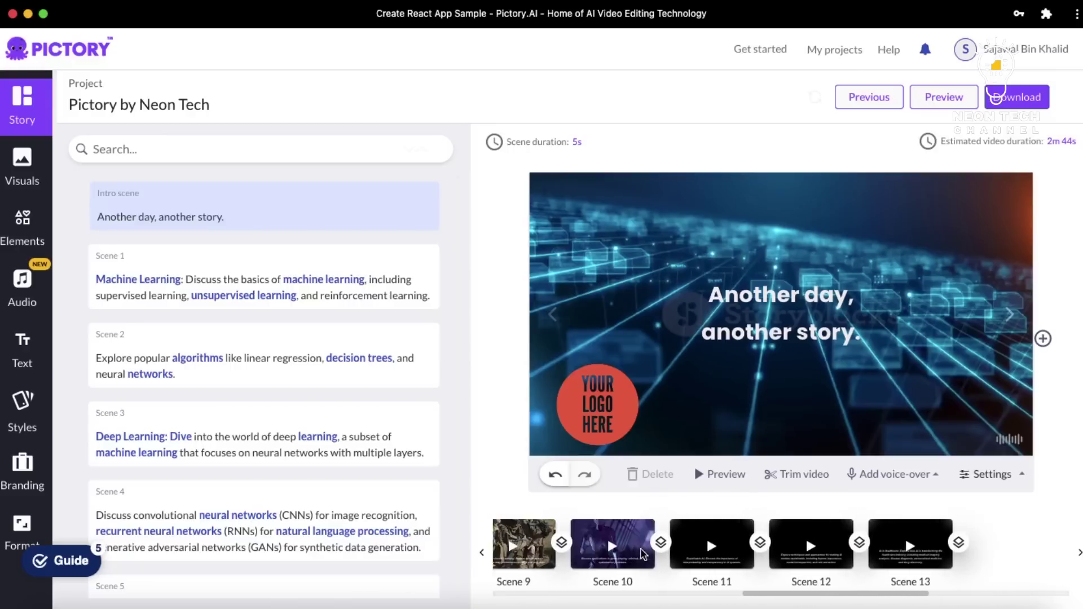
scroll(643, 555, "right", 3)
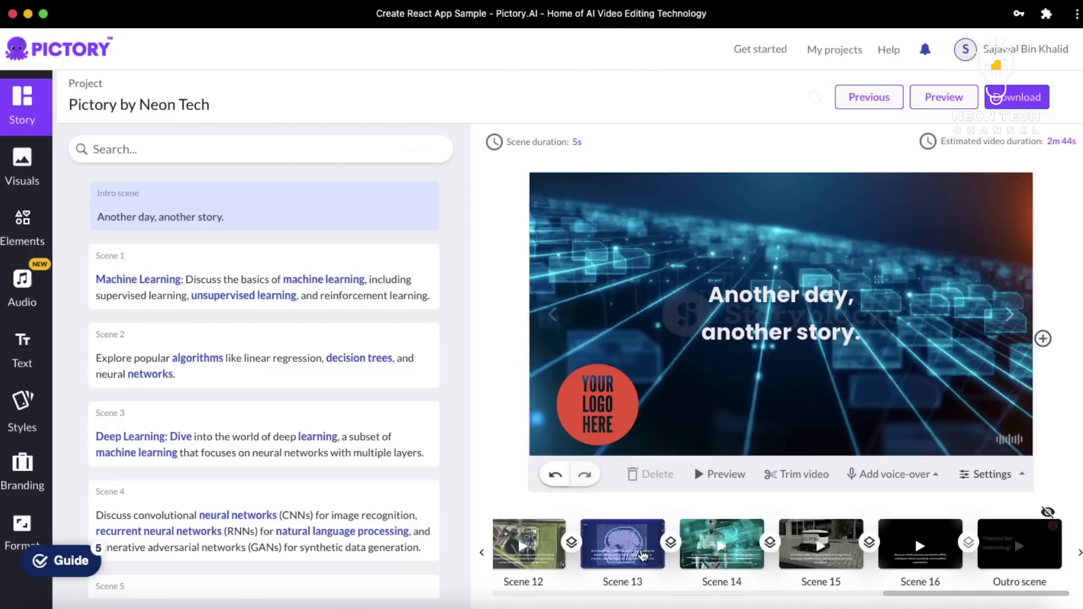
scroll(642, 555, "left", 10)
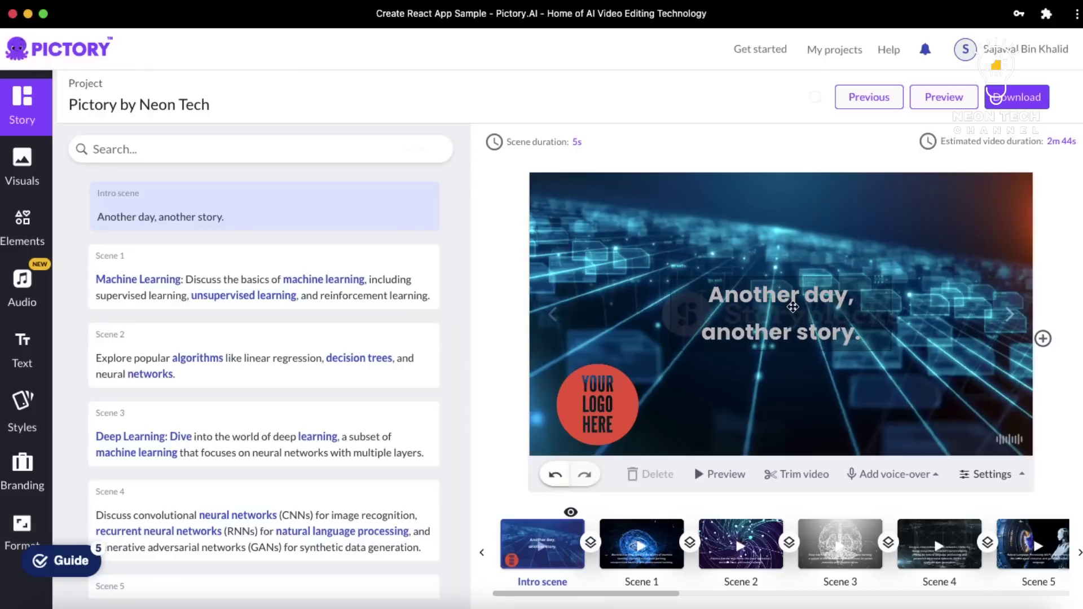
Step: Place the intro scene's logo in the upper-right corner of the frame and enlarge it slightly
left_click(791, 307)
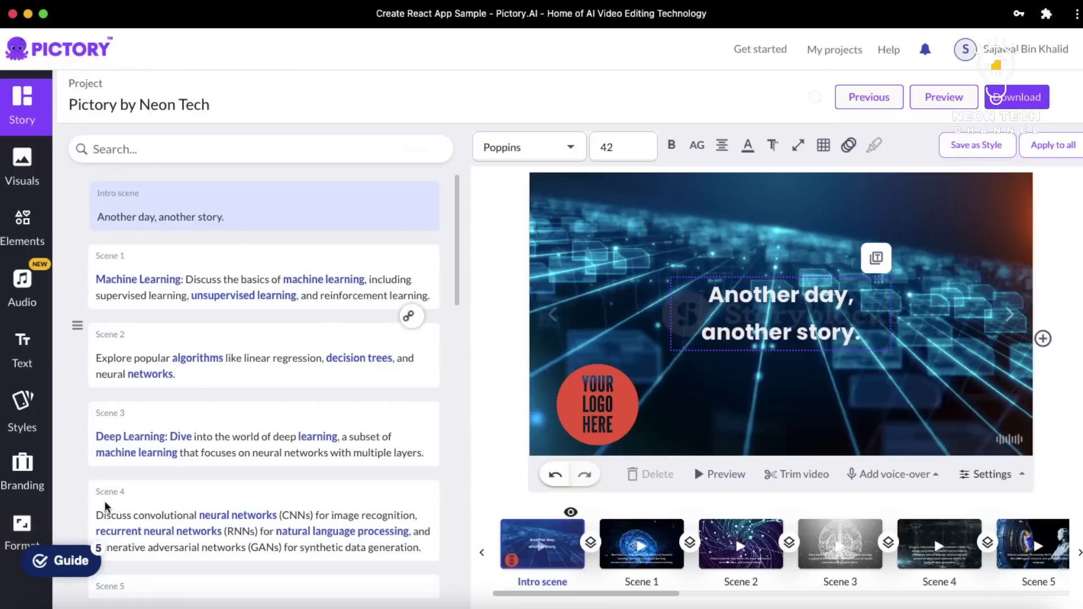
left_click(20, 479)
scroll(212, 412, "down", 4)
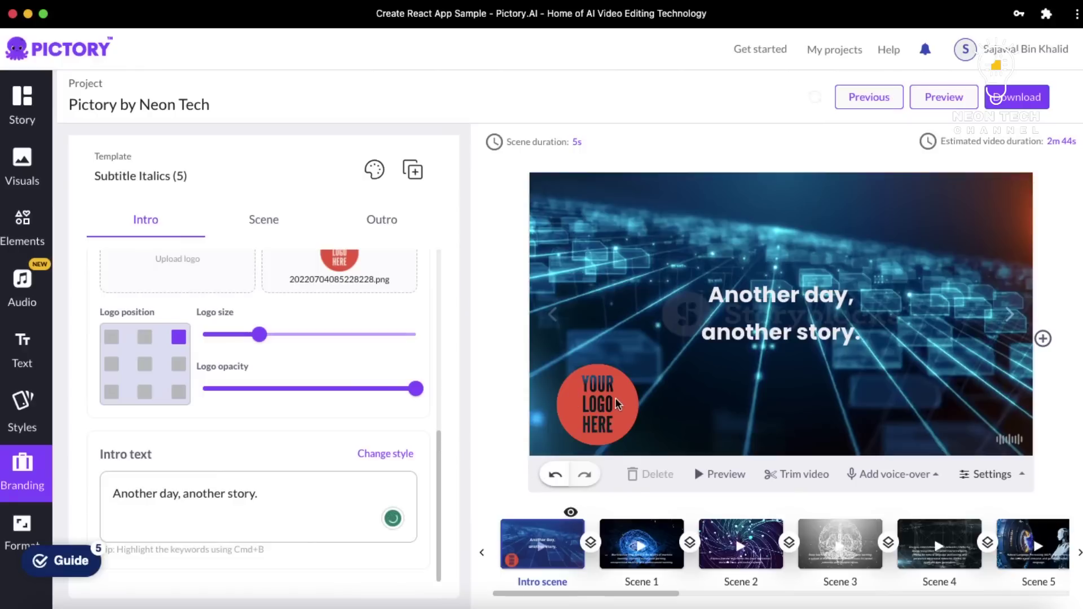
left_click(179, 368)
left_click(179, 338)
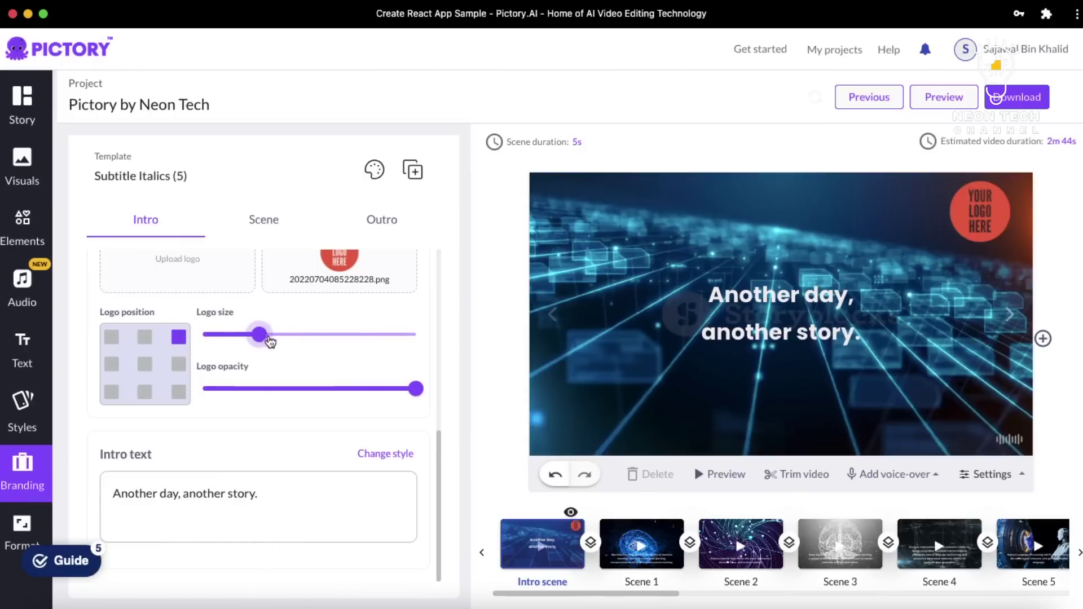
left_click_drag(266, 340, 270, 336)
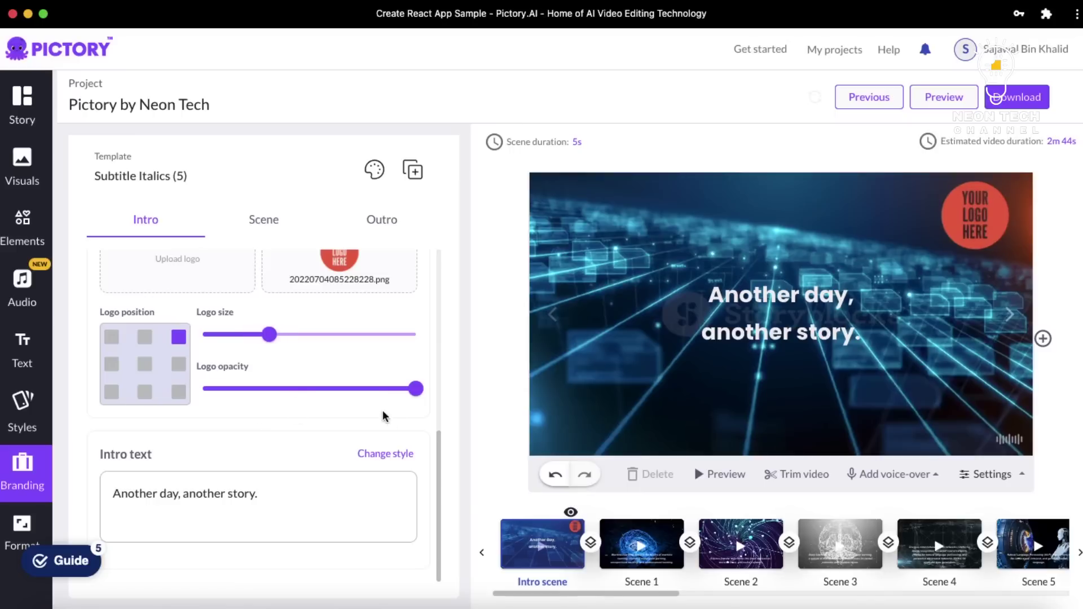
Step: Replace the intro text with "Welcome to Neon Tech." and move it to the upper-left area of the scene
triple_click(215, 494)
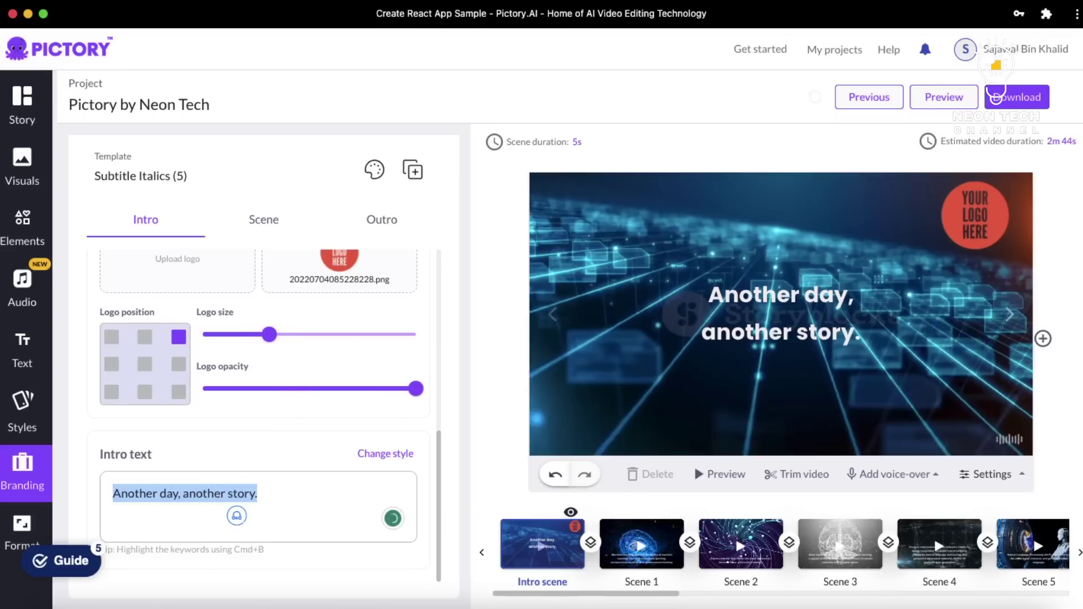
type("Welcome to Neon Tech.")
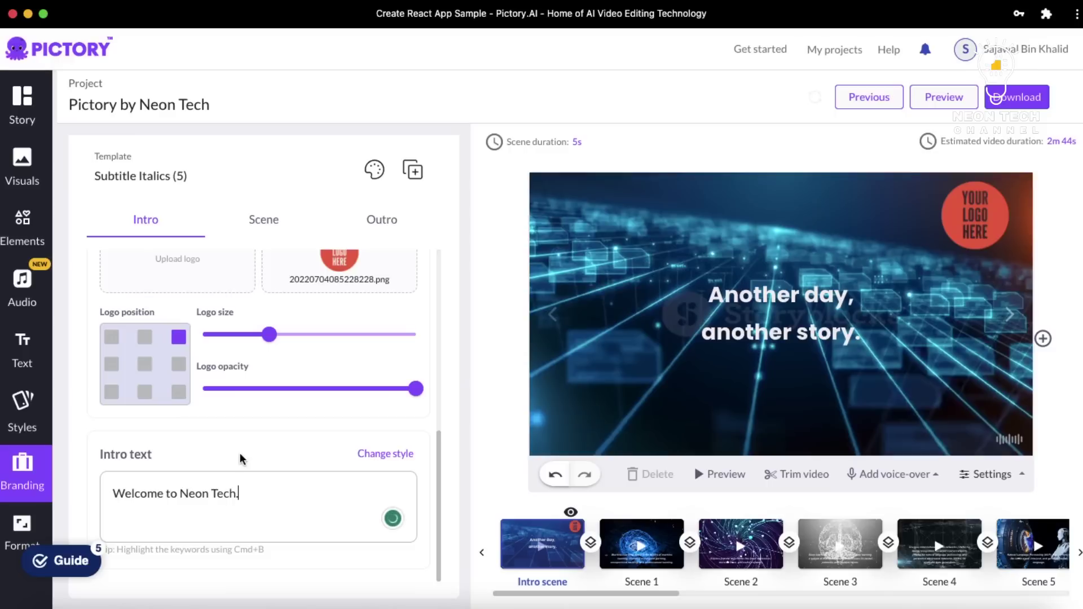
left_click(239, 458)
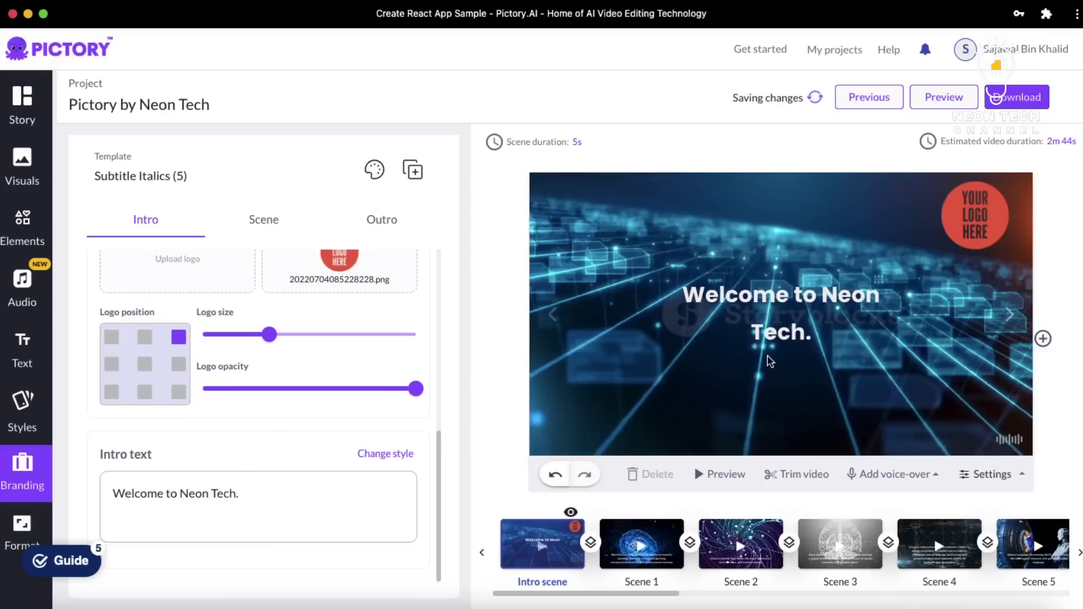
left_click(782, 298)
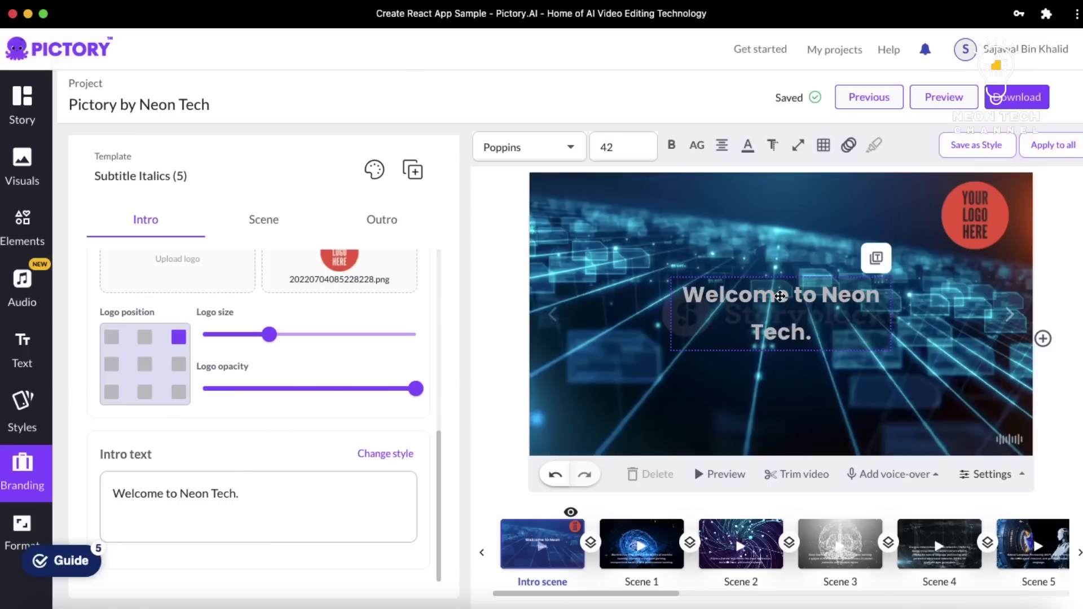
left_click_drag(746, 290, 669, 224)
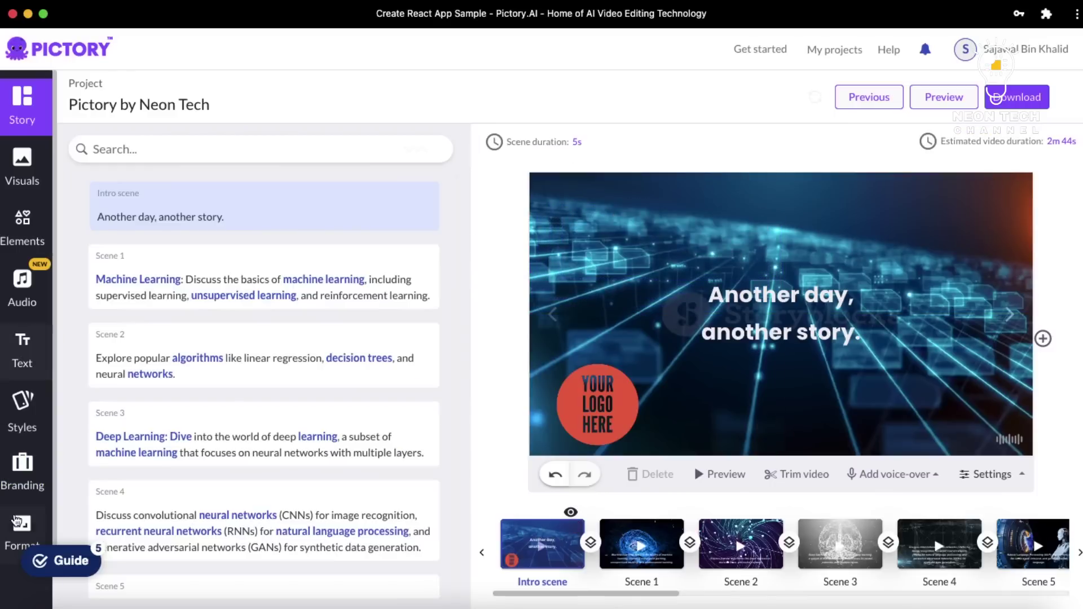
left_click(793, 307)
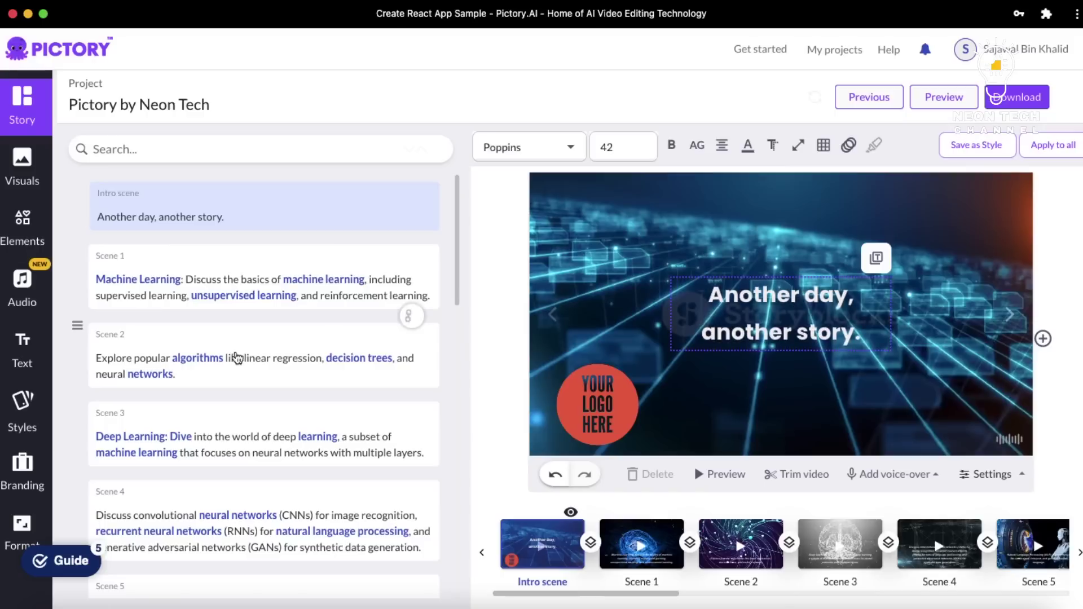
left_click(35, 472)
scroll(209, 440, "down", 5)
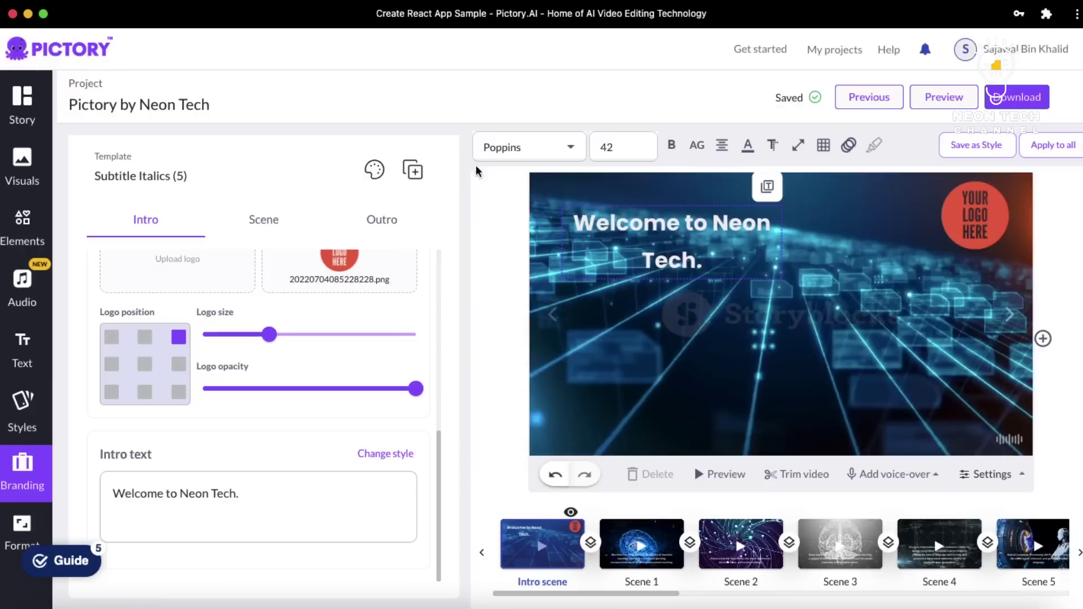
Step: Try the Courier Prime font on the intro title and undo the change
left_click(687, 222)
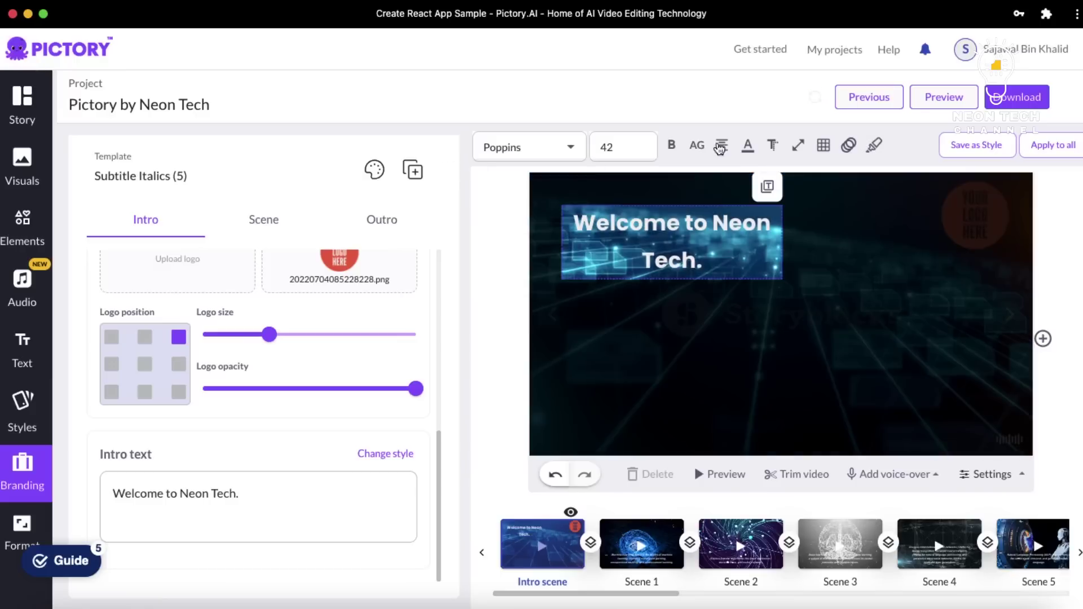
left_click(748, 145)
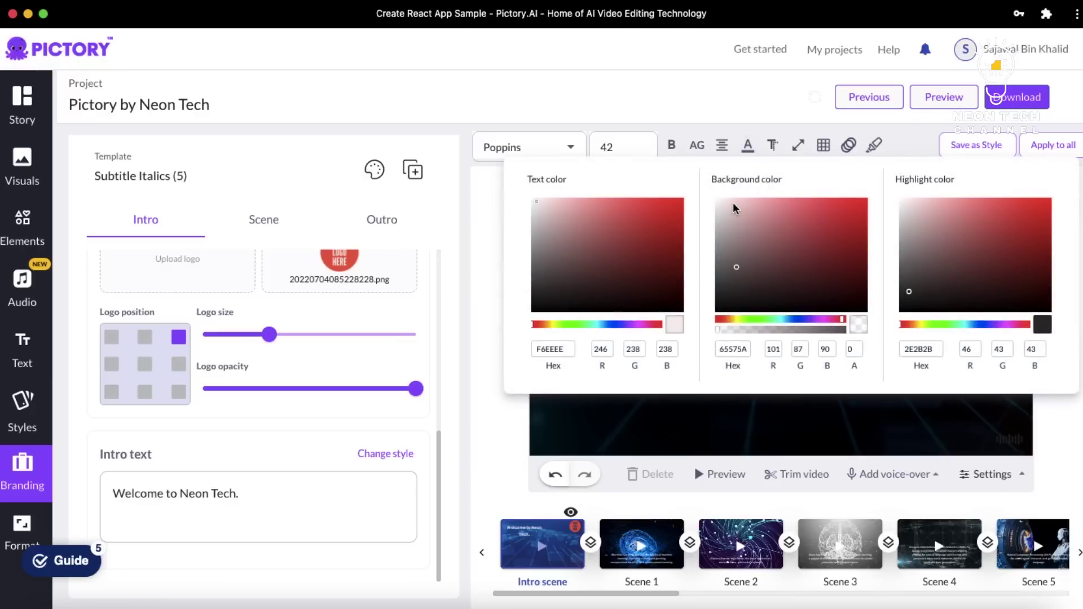
left_click(498, 226)
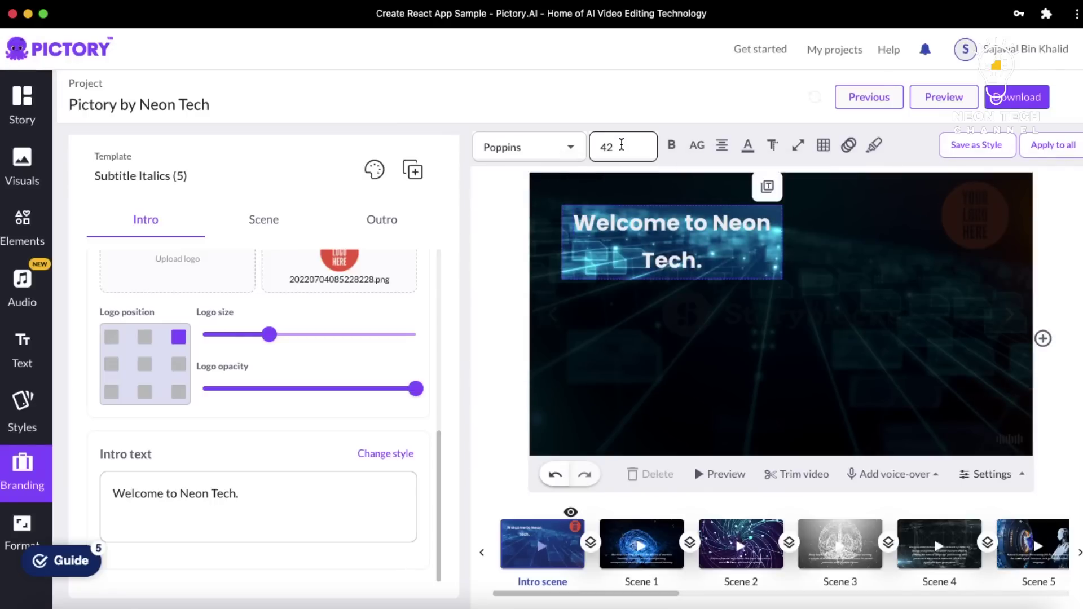
left_click(570, 152)
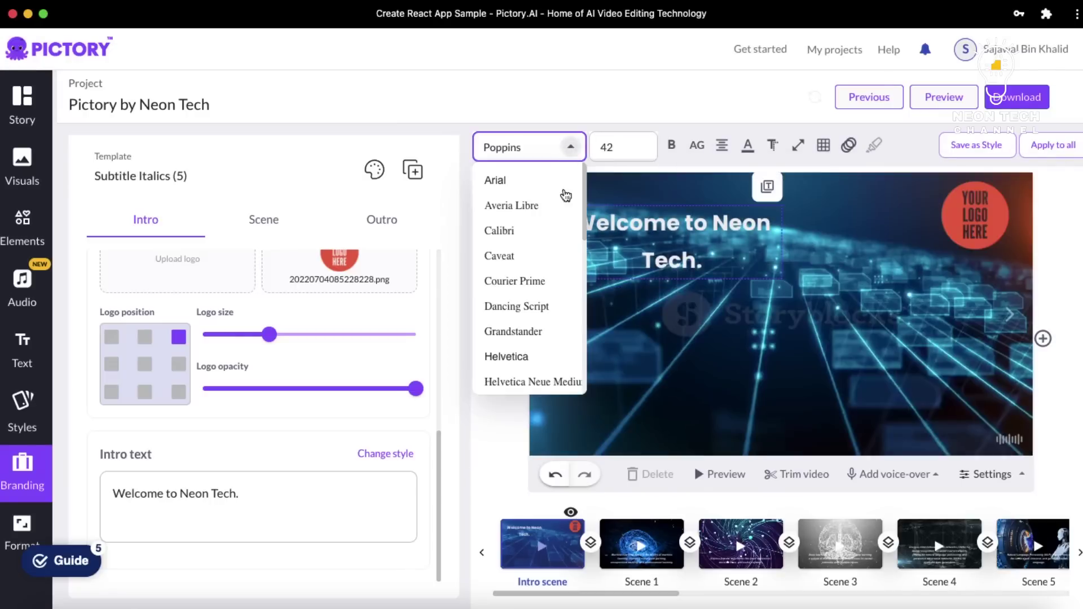
key("Return")
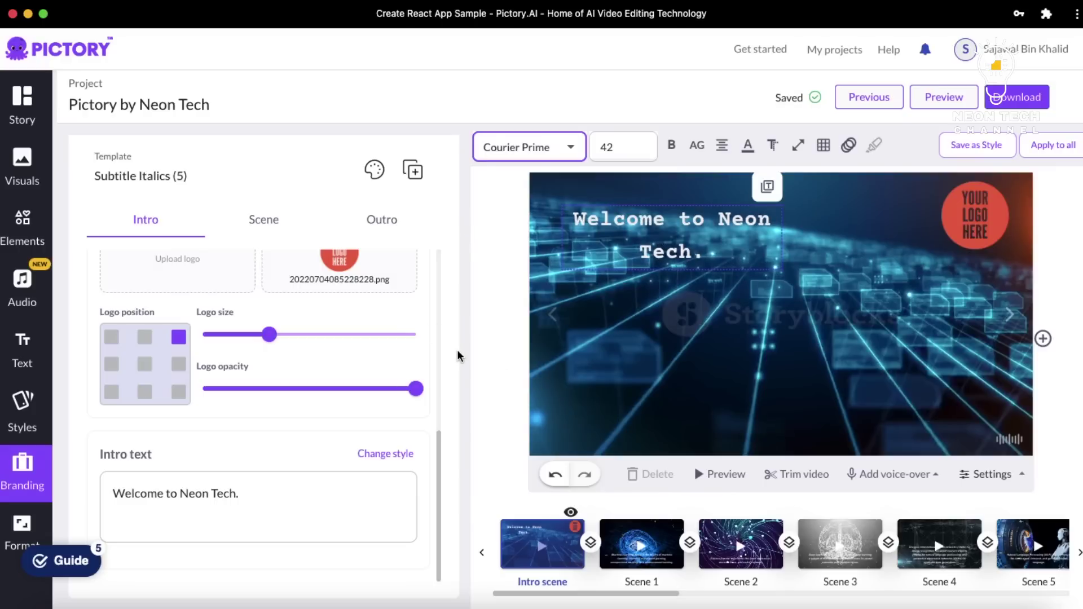
key("super+z")
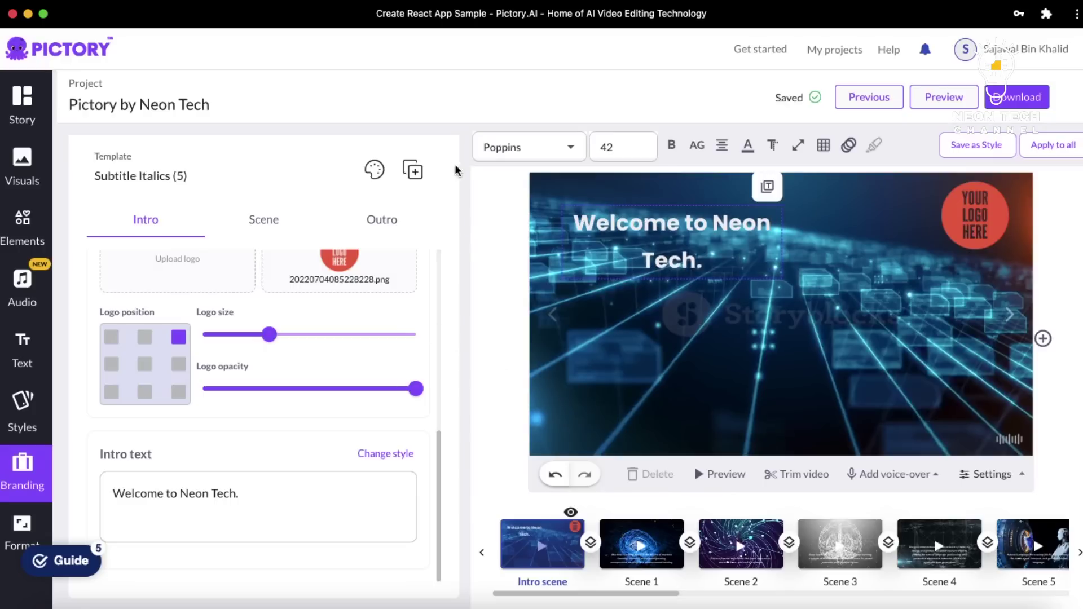
Step: Set the font of the intro title "Welcome to Neon Tech." to Courier Prime
left_click(689, 223)
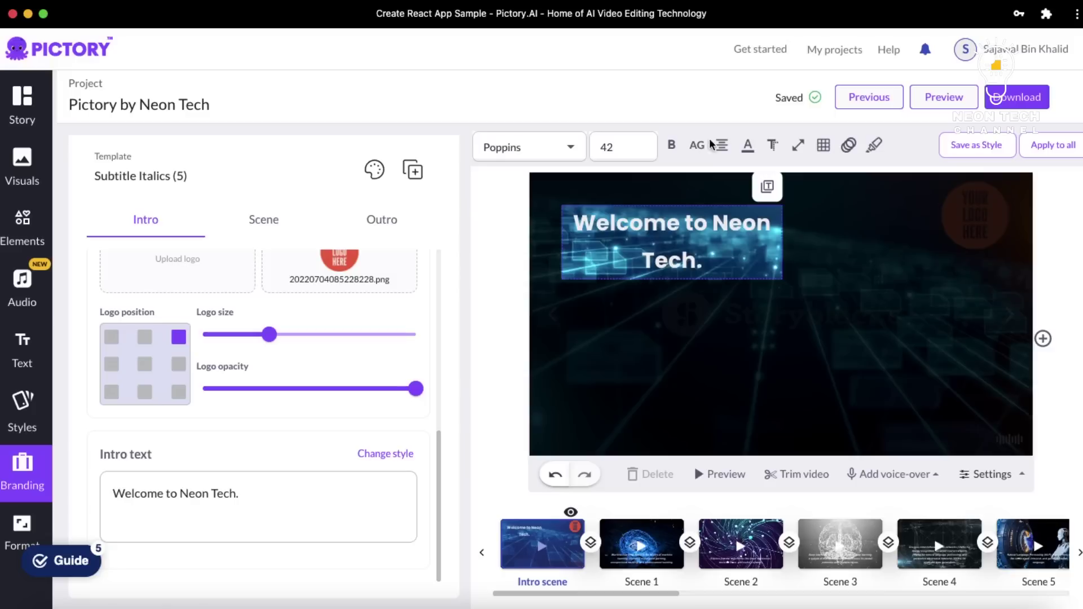
left_click(748, 145)
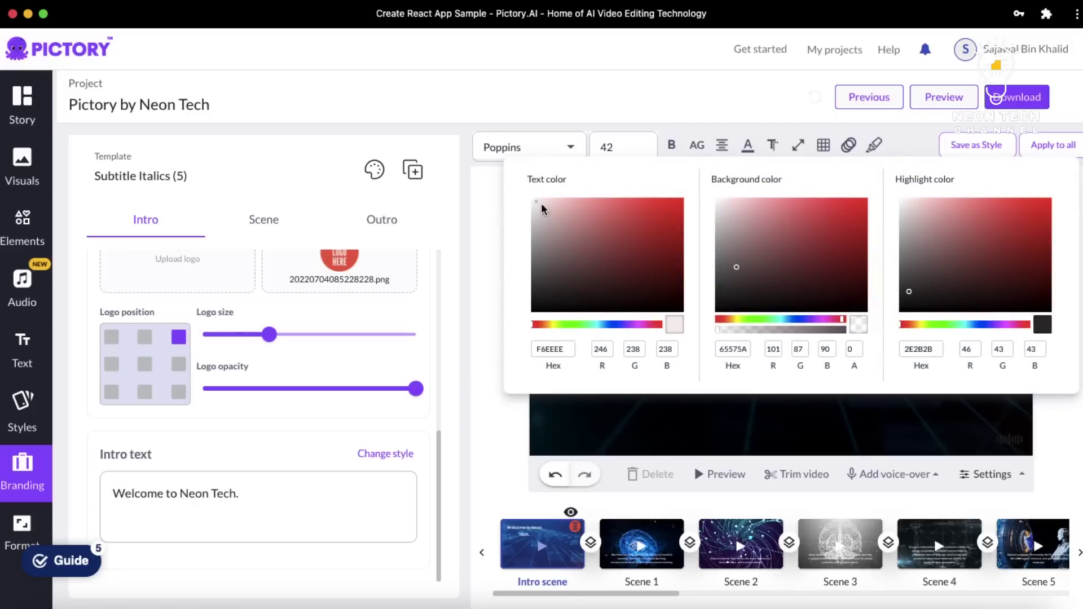
left_click(488, 212)
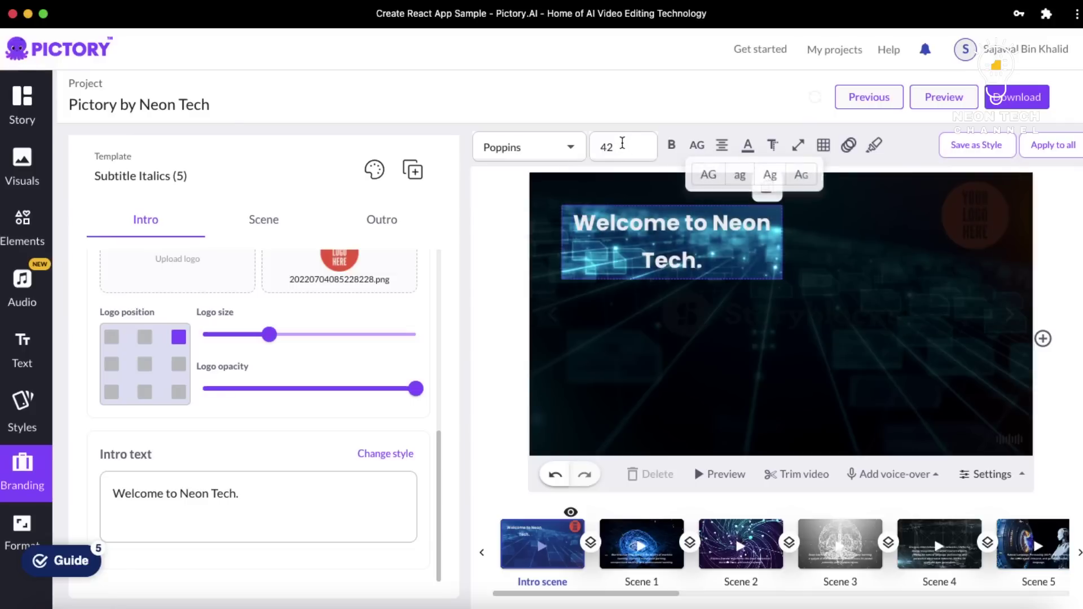
left_click(570, 149)
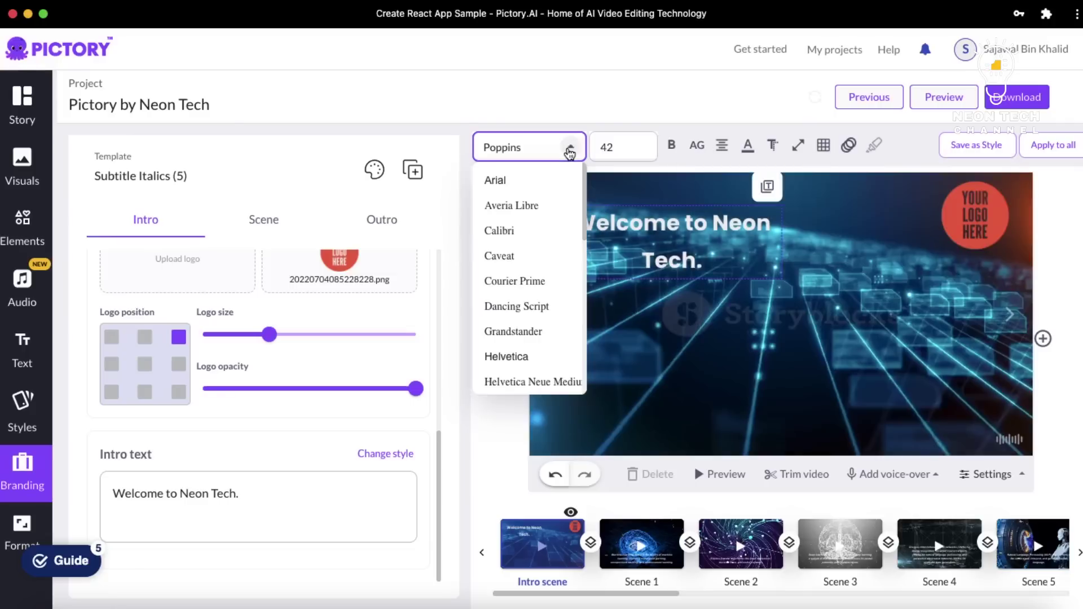
left_click(542, 283)
Step: Try adjusting the intro scene's duration and close the timing settings
left_click(570, 141)
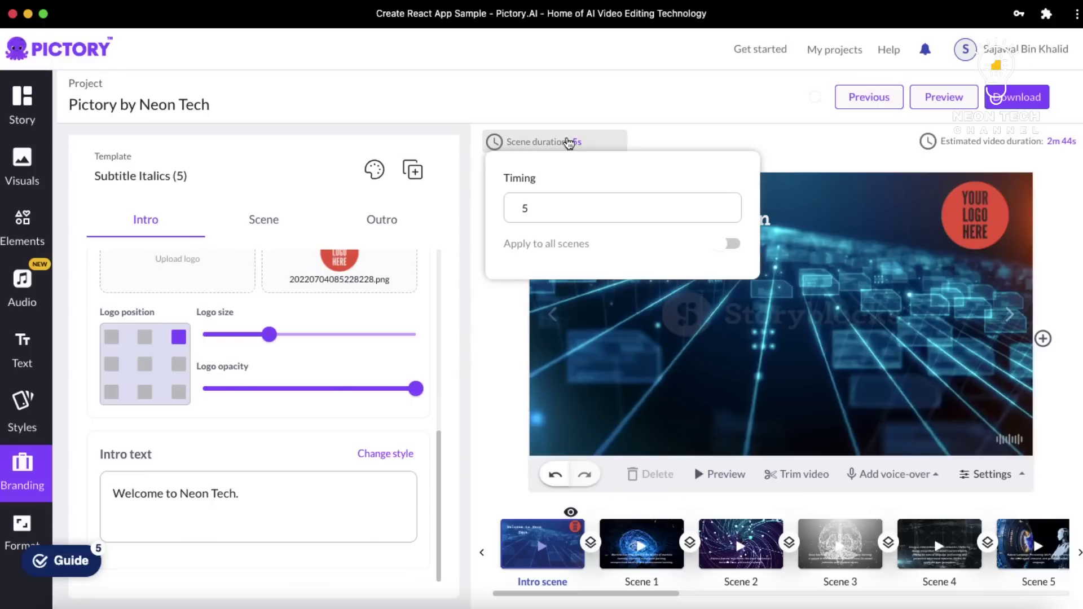
left_click(528, 206)
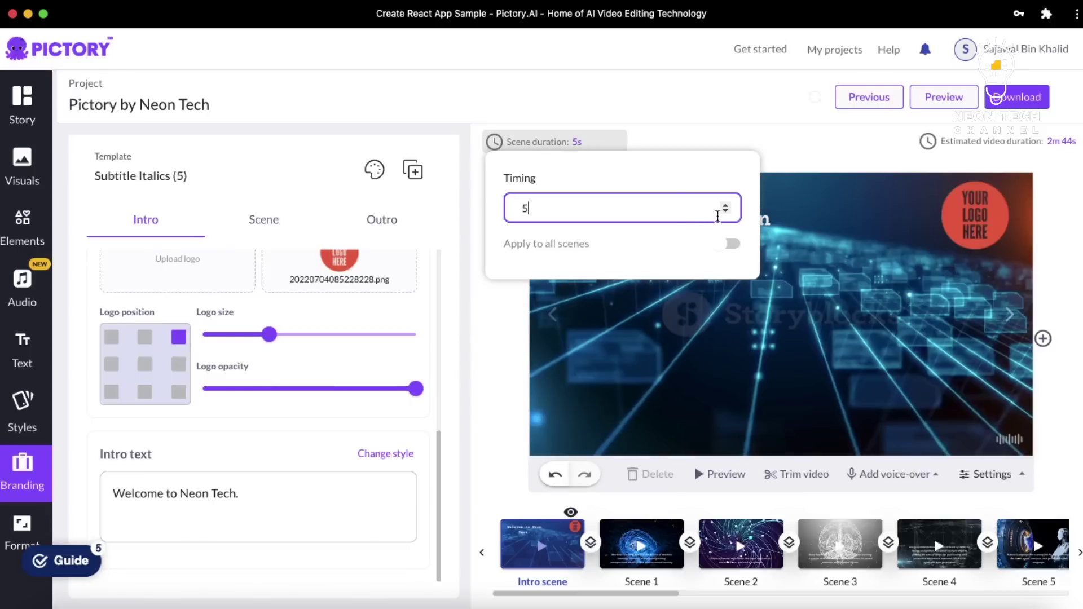
left_click(725, 207)
left_click(725, 207)
left_click(472, 271)
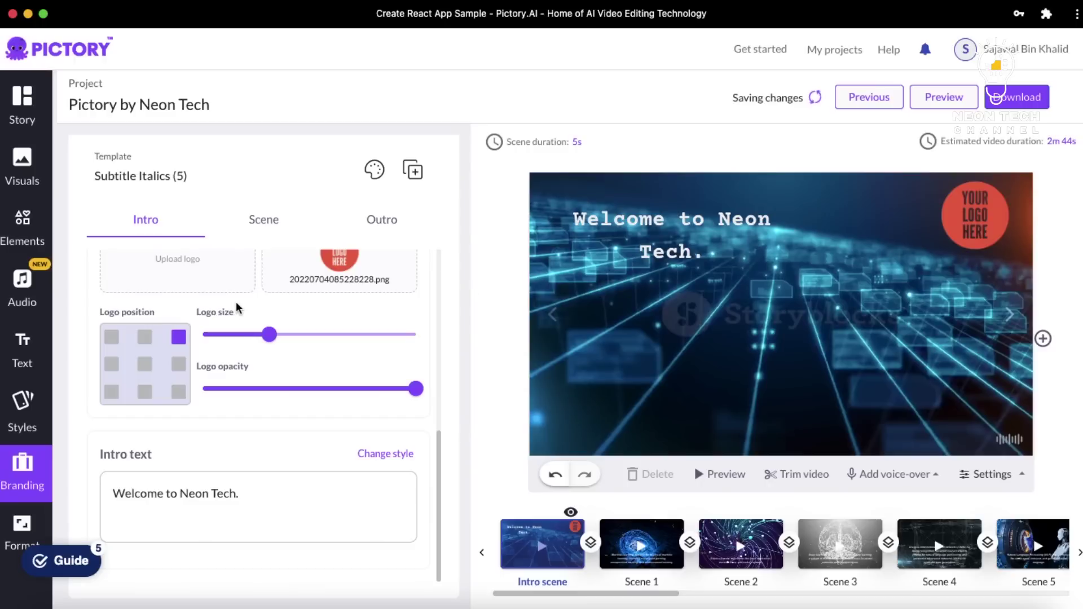
Step: Review the intro scene's visual, logo and text options in the branding settings
scroll(237, 306, "up", 8)
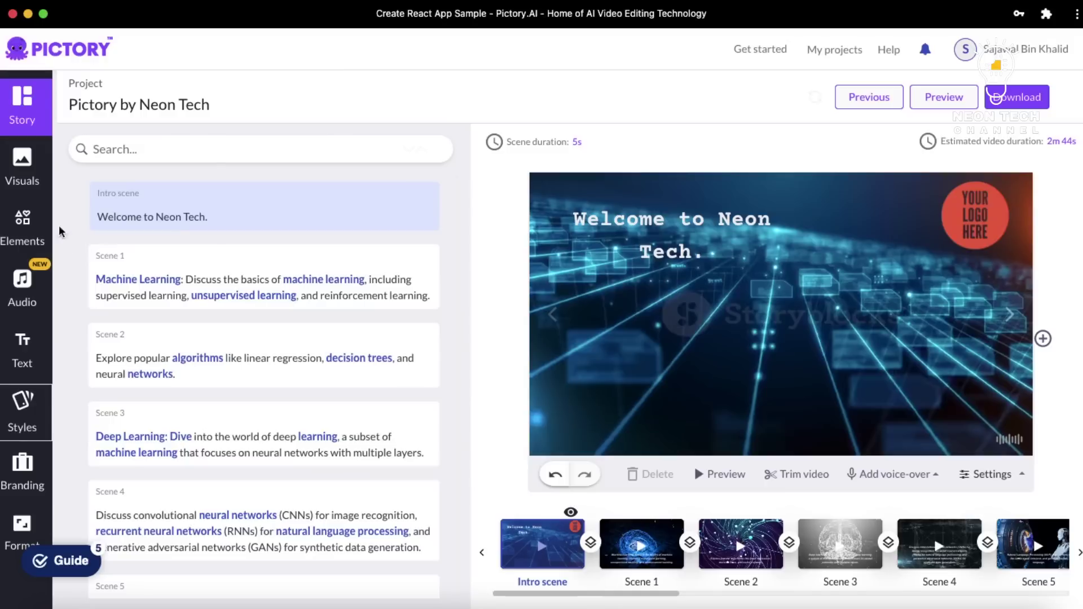
left_click(39, 471)
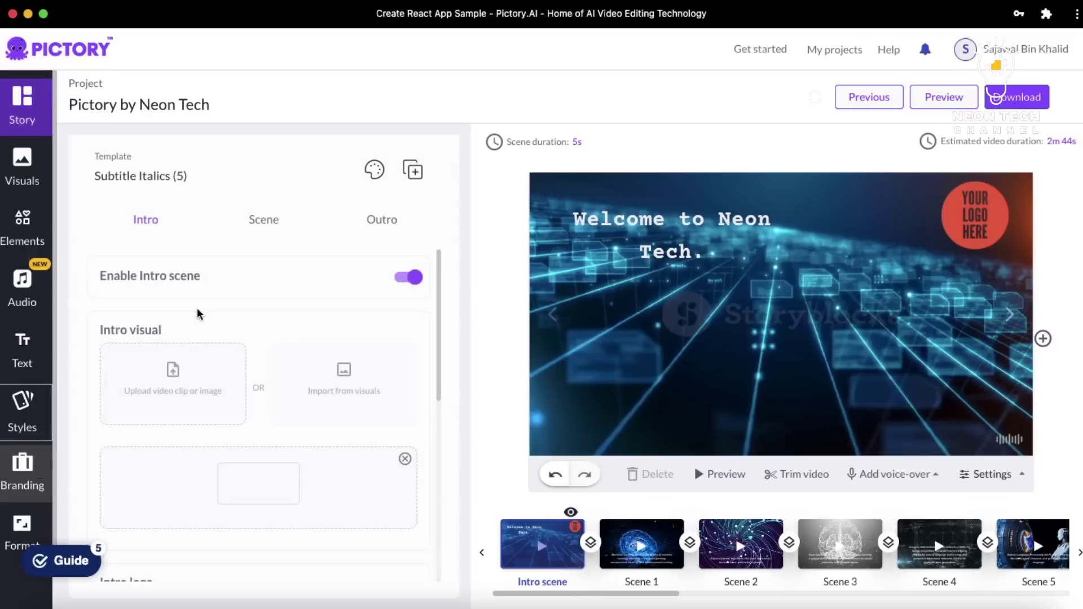
scroll(197, 307, "down", 5)
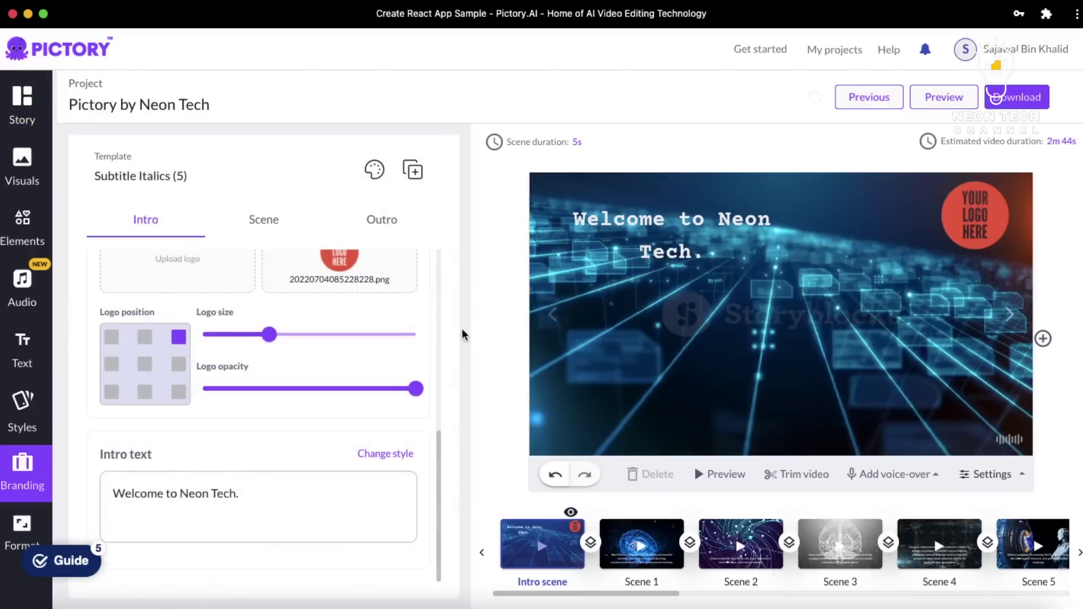
Step: Try uploading a scene logo in the branding settings and cancel the file selection
left_click(565, 144)
left_click(391, 278)
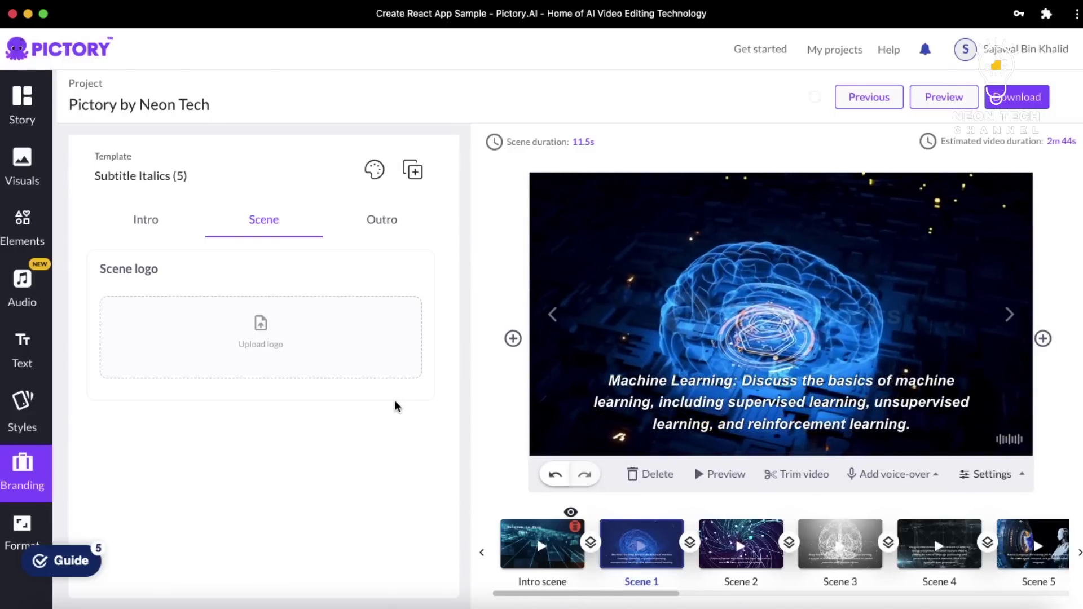
left_click(389, 370)
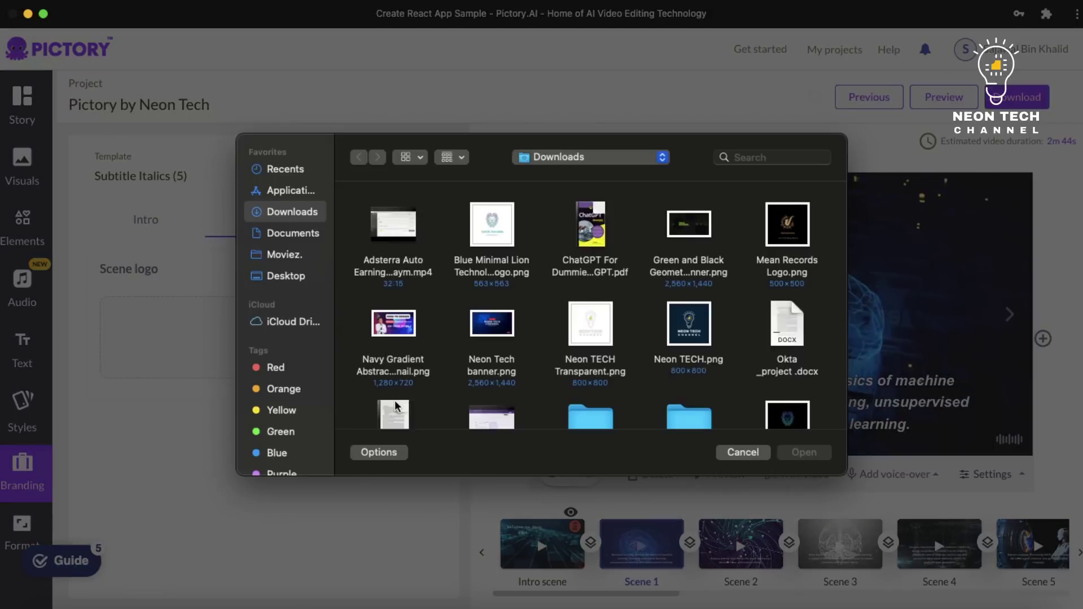
left_click(736, 453)
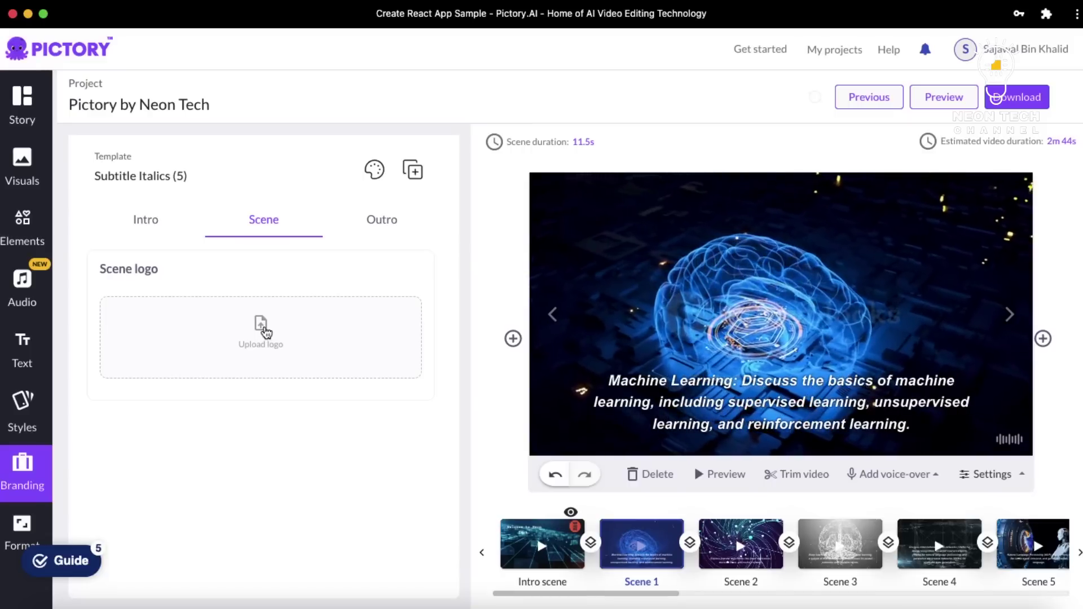
Step: Enable the outro scene in the branding settings
left_click(381, 220)
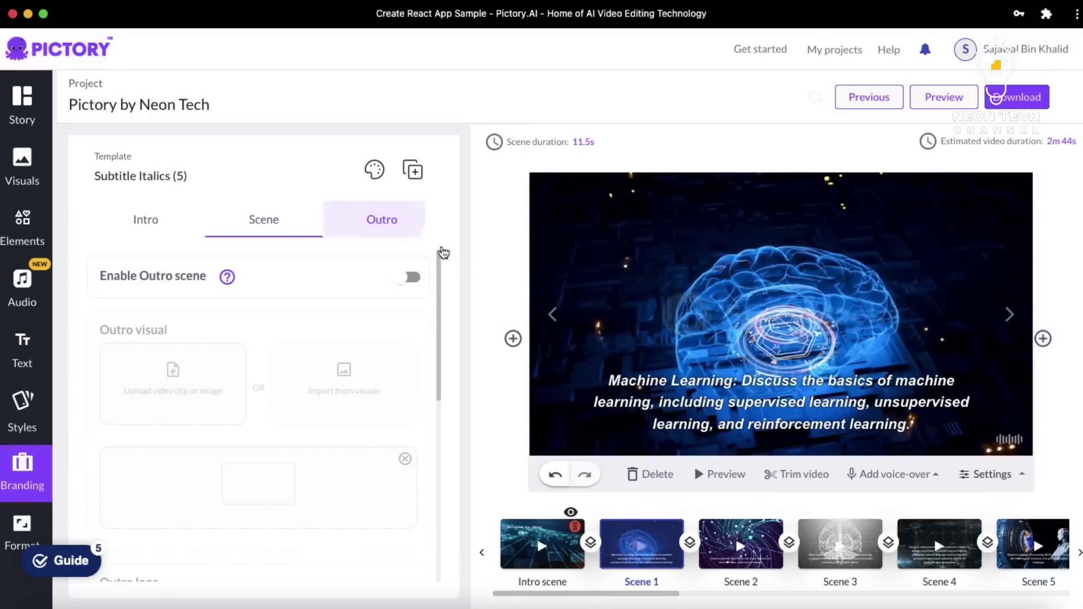
left_click(414, 280)
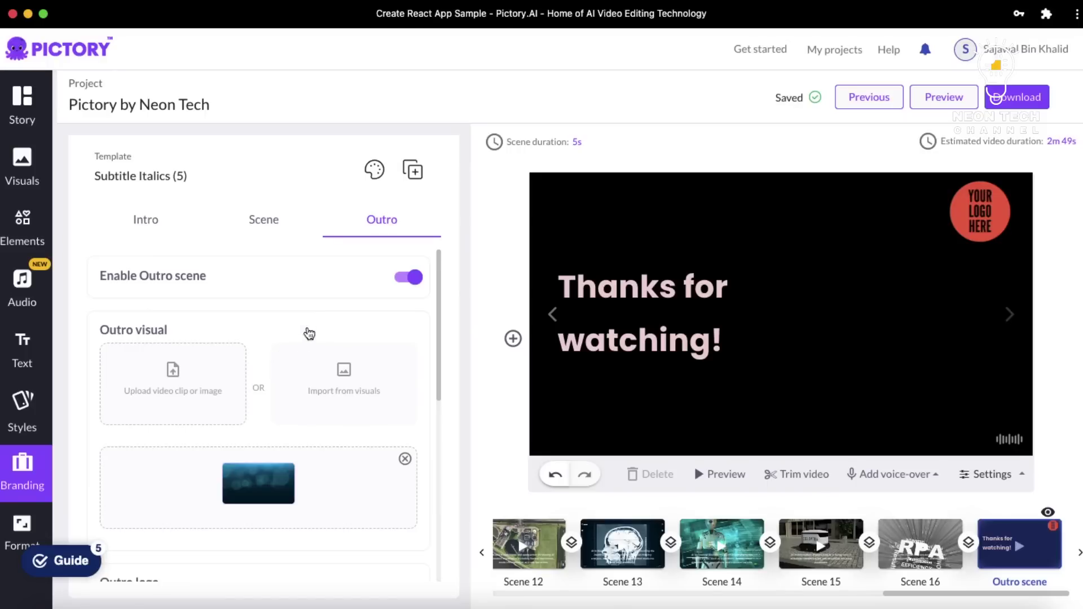
Step: Examine the outro scene's visual, logo and text settings
scroll(307, 323, "down", 2)
scroll(307, 323, "down", 4)
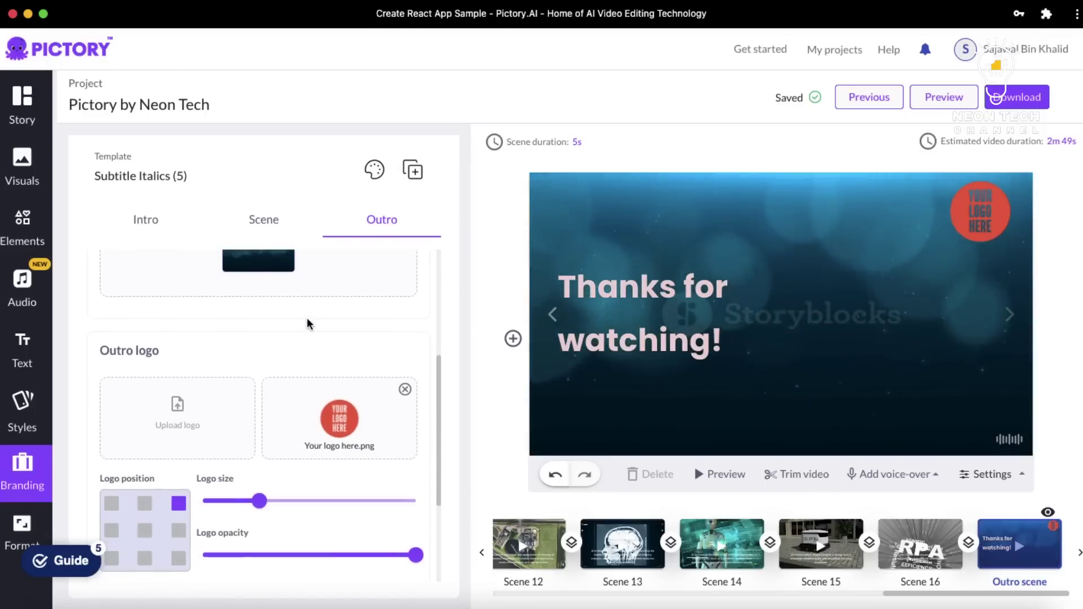
scroll(329, 406, "down", 3)
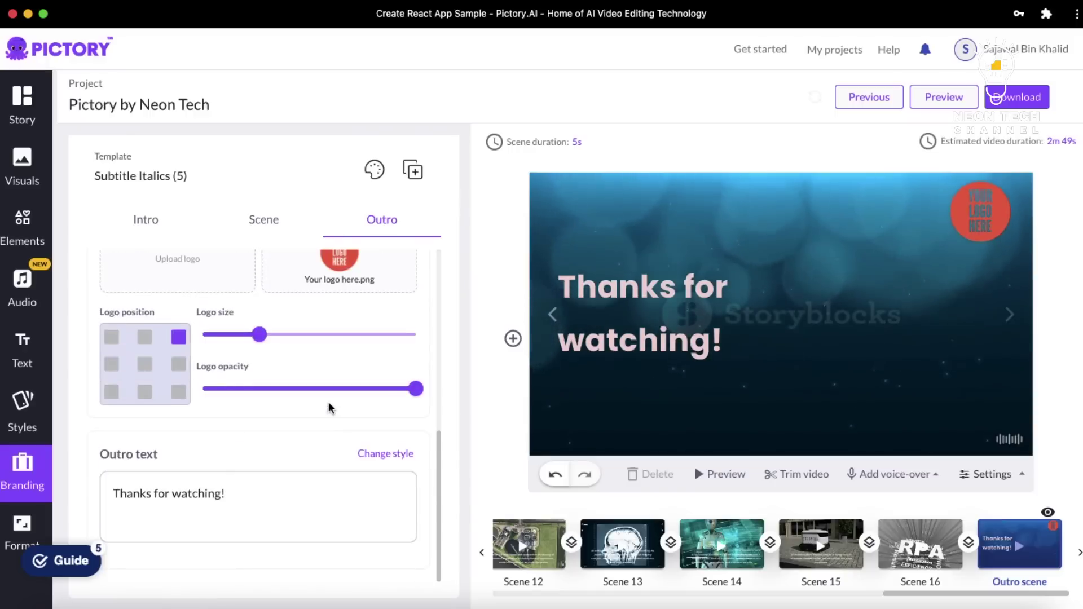
scroll(330, 406, "up", 3)
scroll(328, 400, "up", 3)
scroll(337, 283, "up", 2)
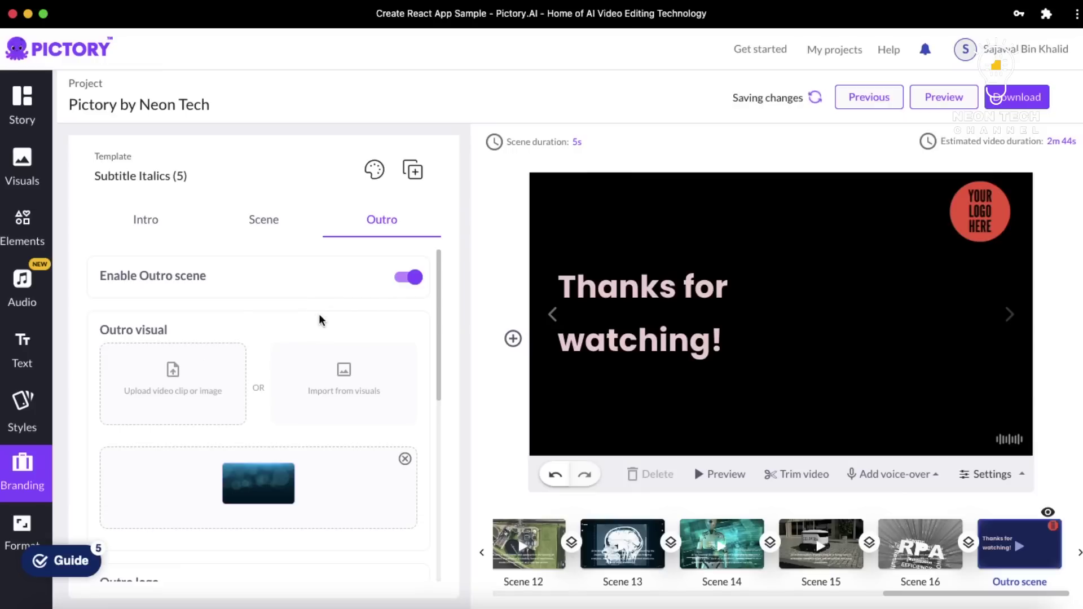
scroll(308, 325, "down", 2)
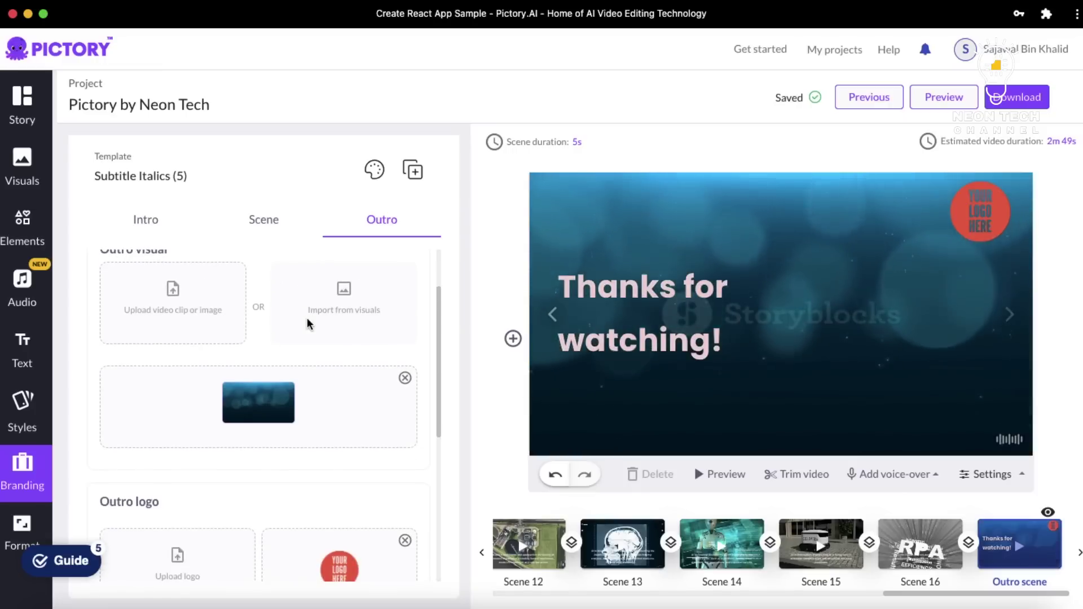
scroll(308, 324, "down", 3)
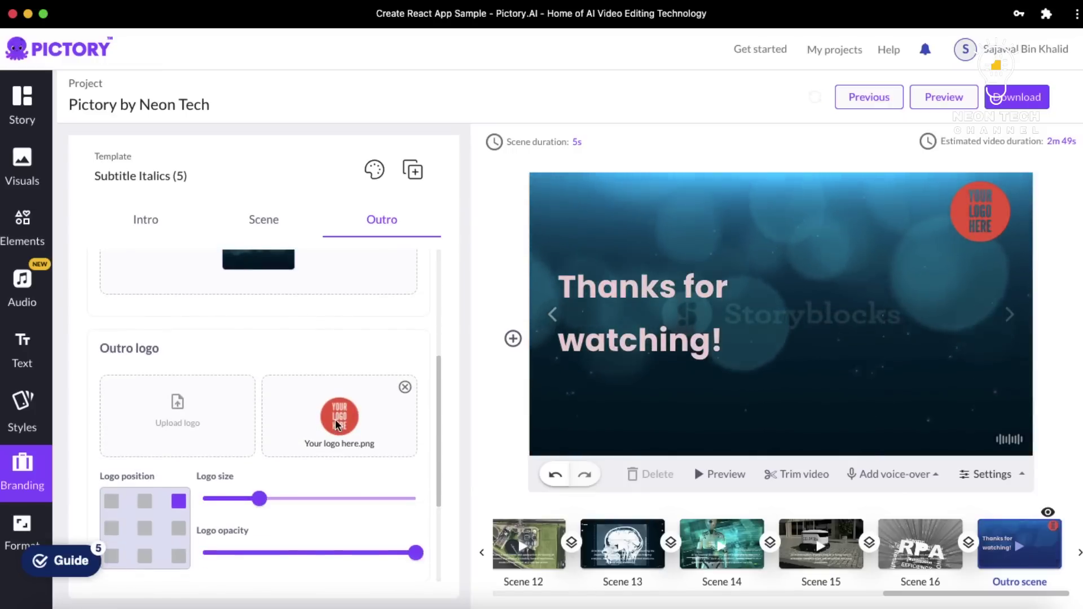
scroll(330, 406, "down", 2)
scroll(330, 406, "up", 5)
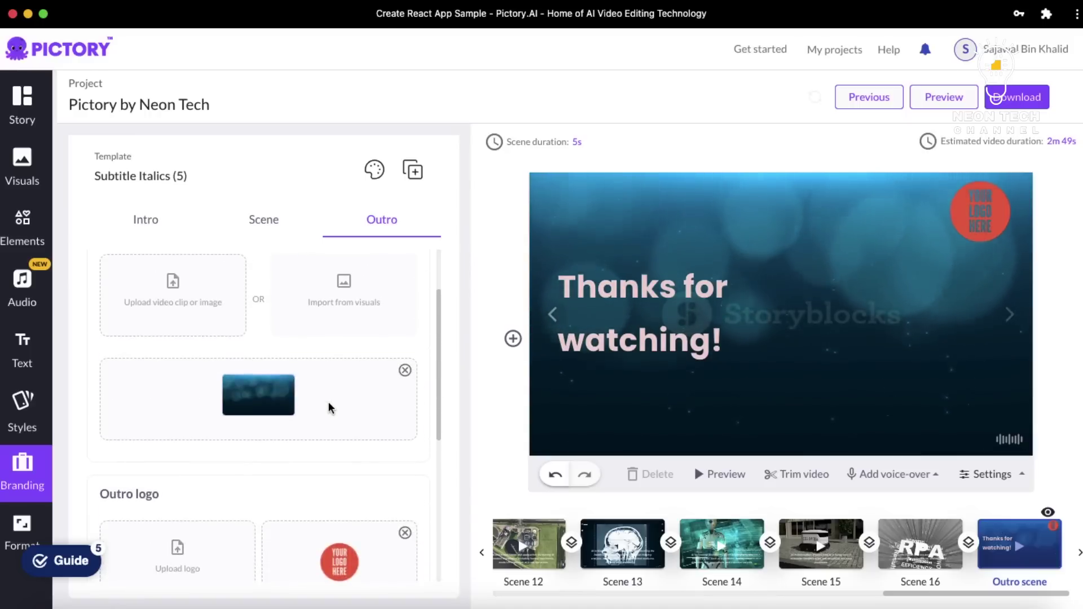
scroll(337, 284, "up", 2)
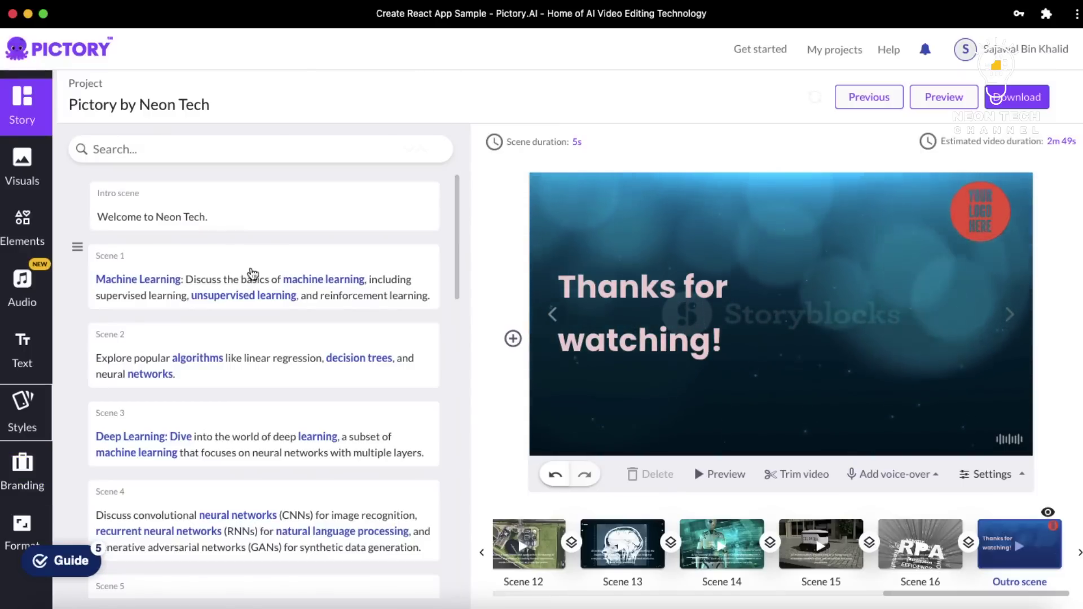
Step: Open scene 1 in the story and examine the highlighted keywords in its text
left_click(229, 288)
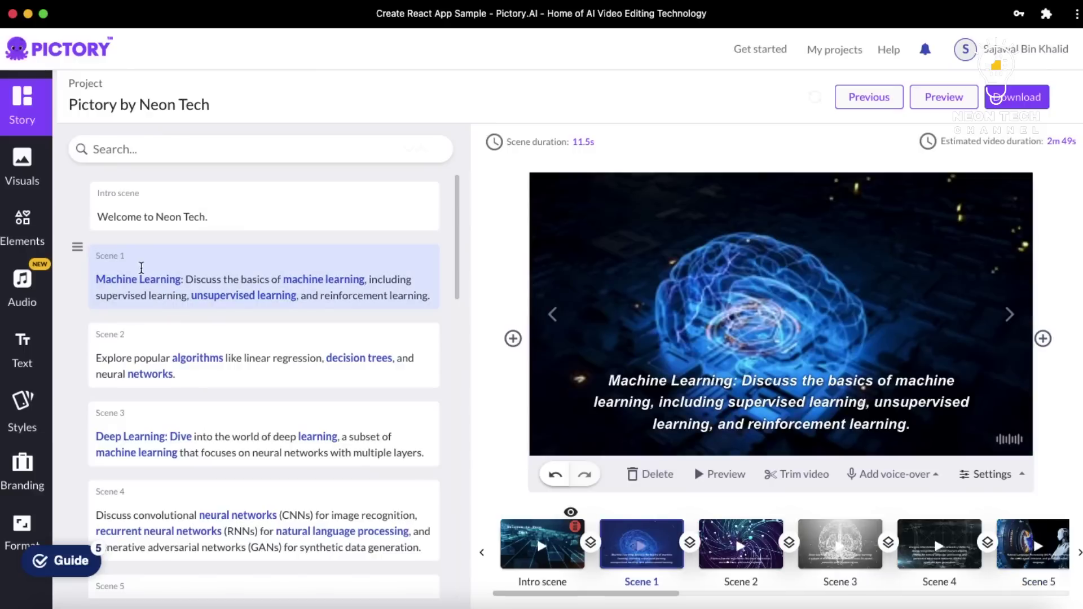
double_click(133, 284)
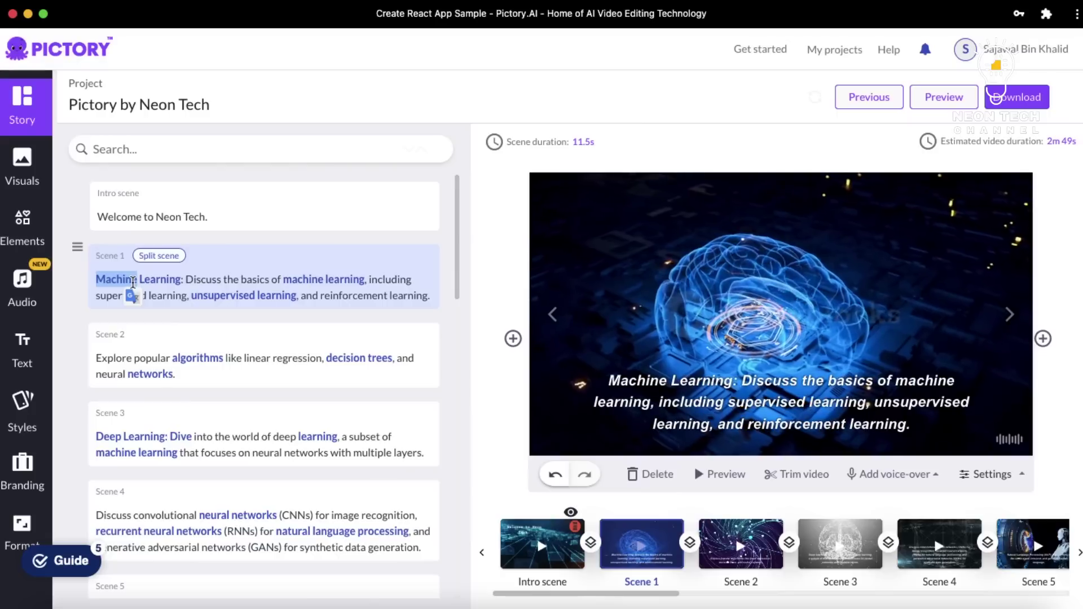
double_click(220, 295)
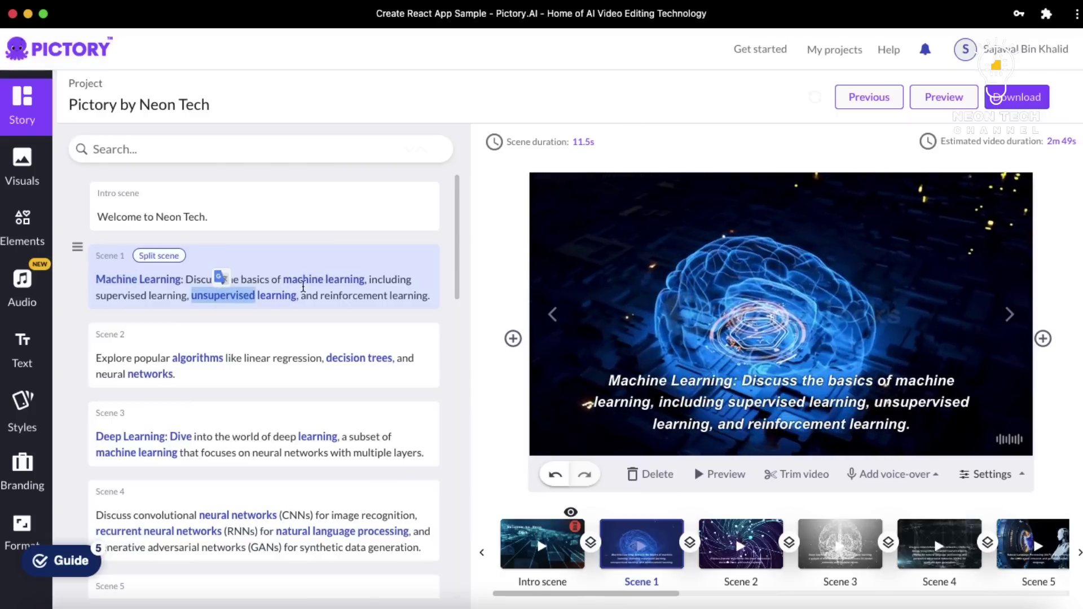
left_click(305, 281)
left_click(368, 280)
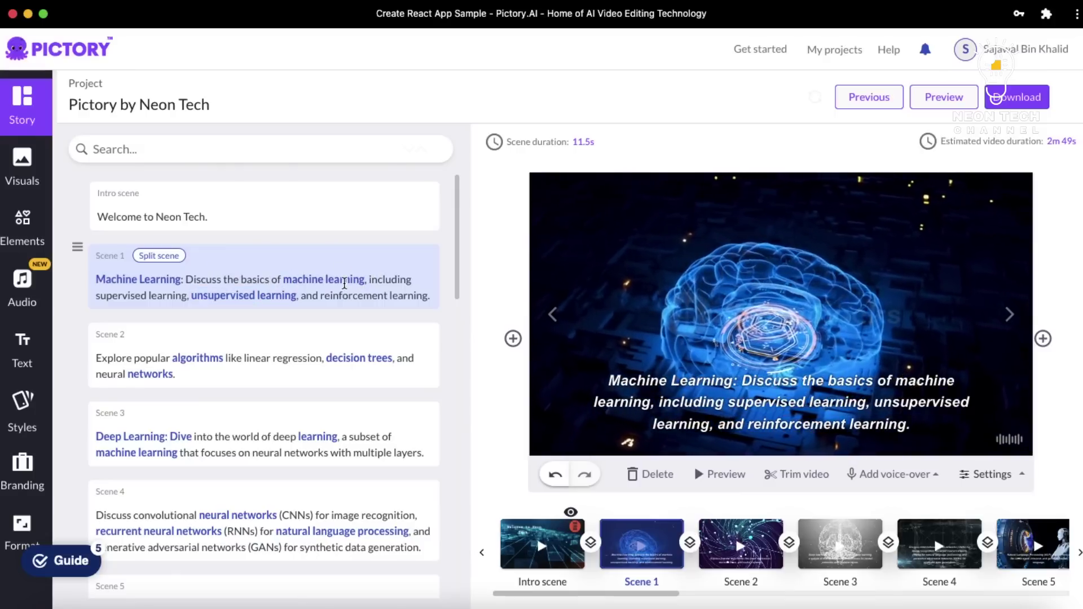
double_click(345, 281)
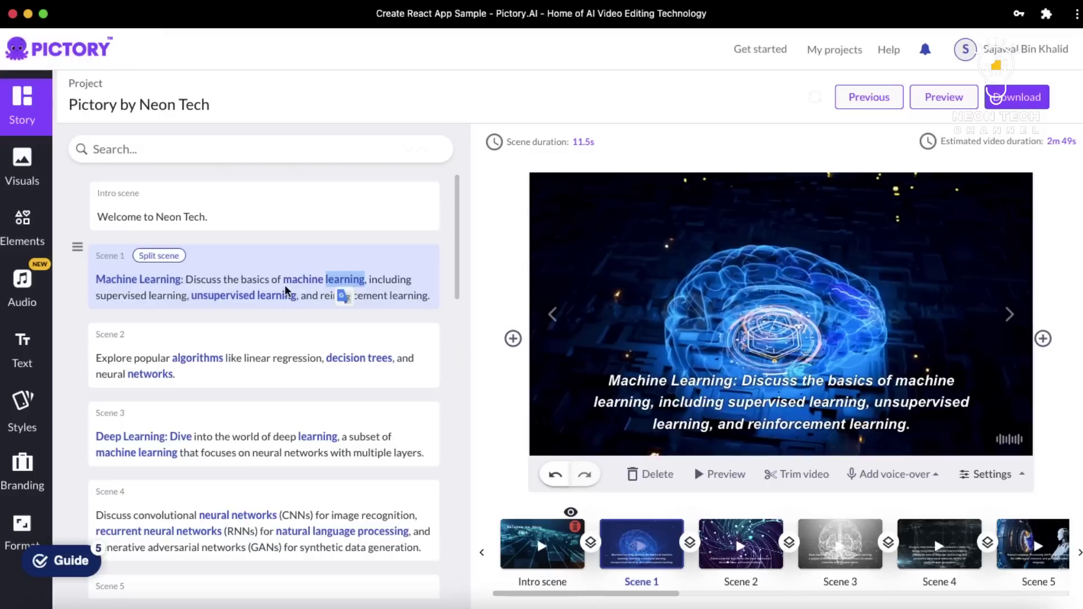
left_click(264, 281)
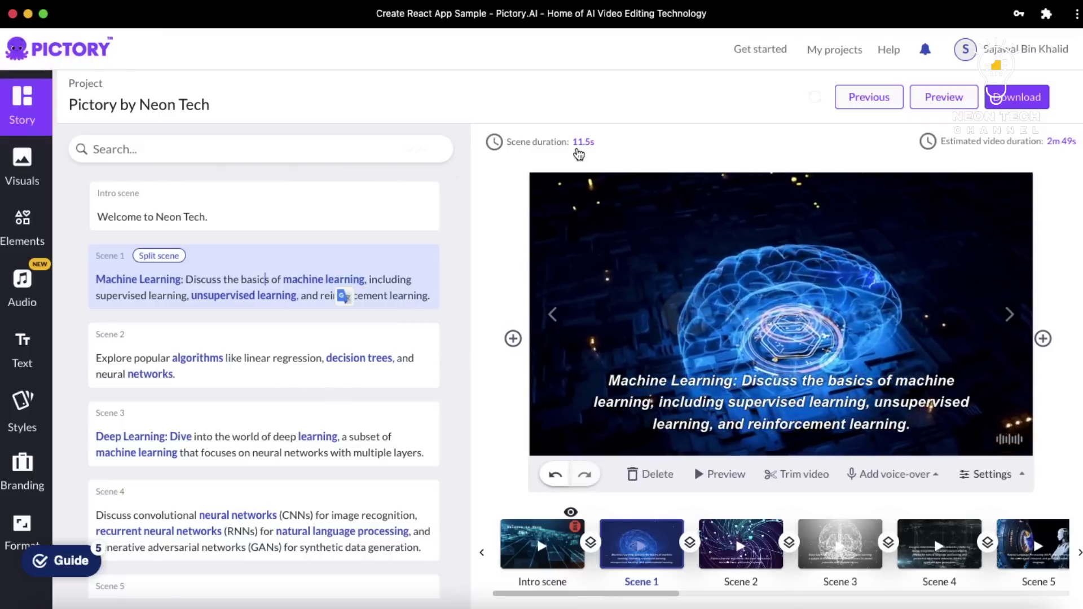
Step: Apply scene 1's 11.5-second duration to all scenes and close the timing settings
left_click(581, 143)
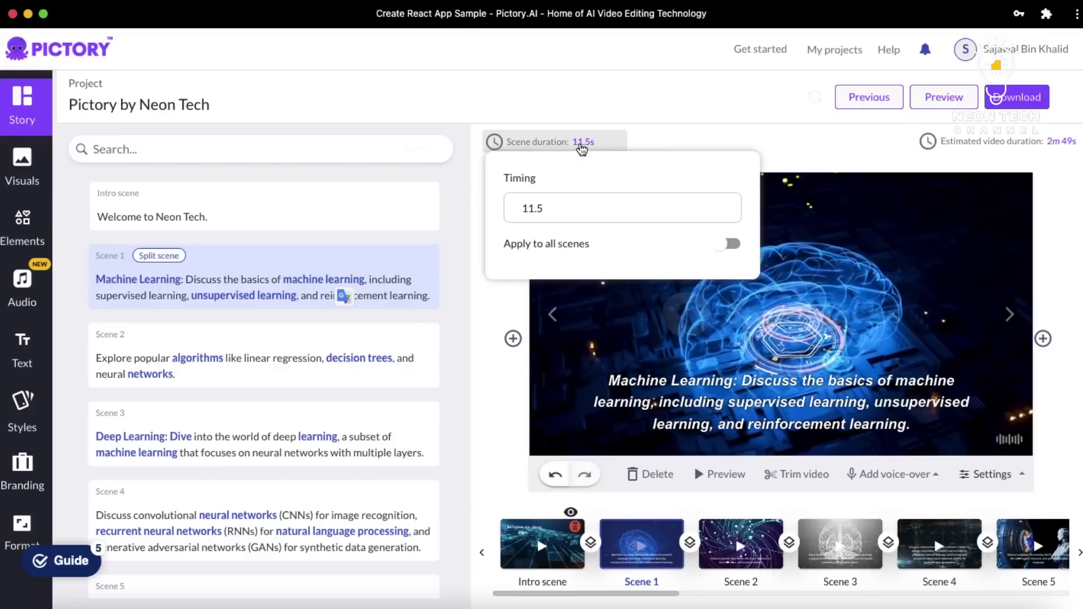
left_click(726, 207)
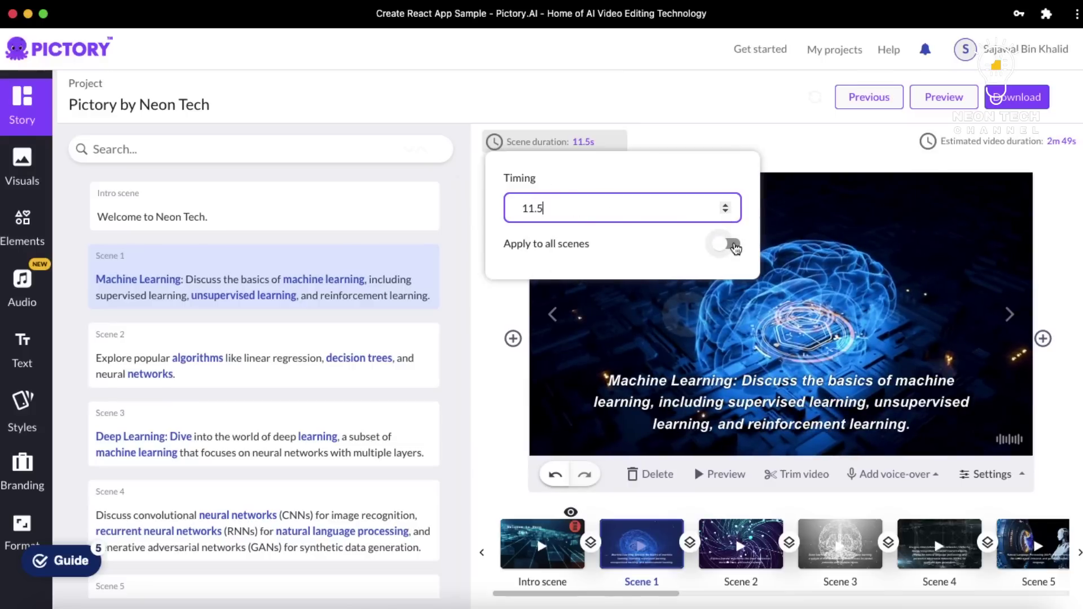
left_click(730, 245)
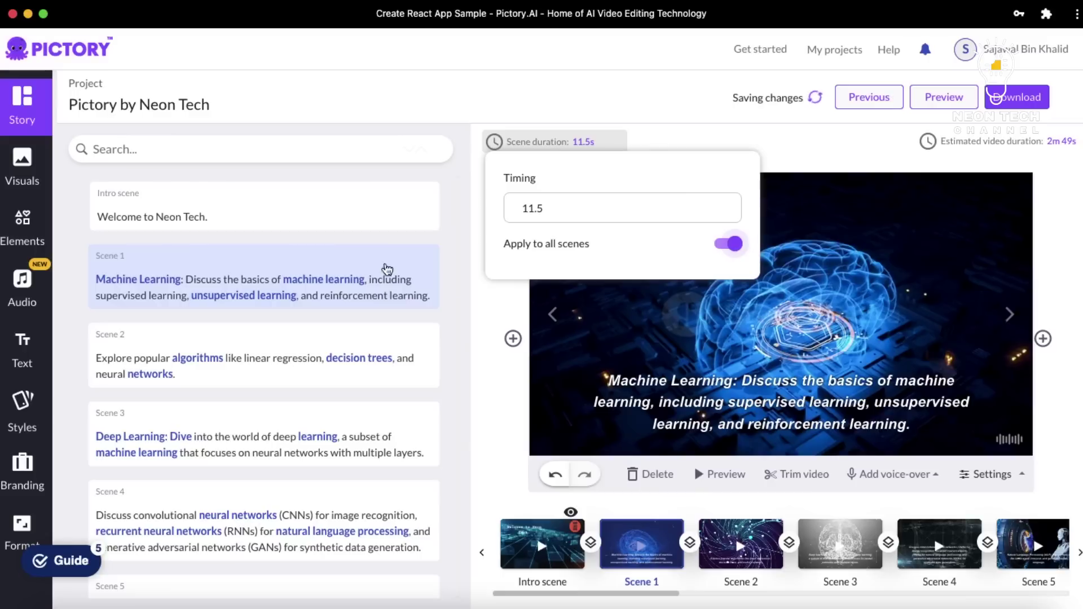
left_click(386, 268)
left_click(584, 143)
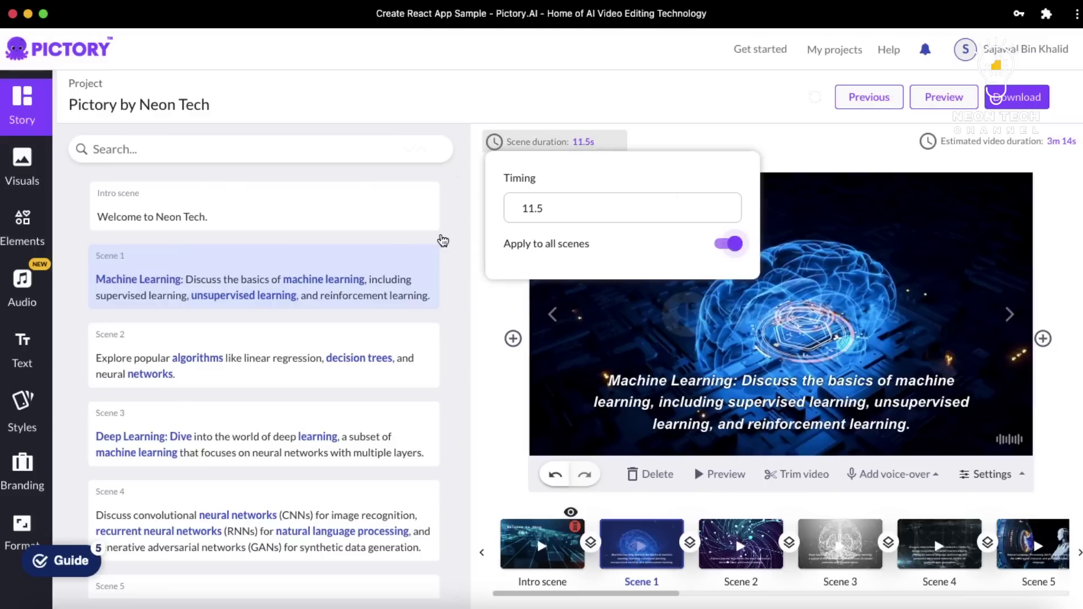
left_click(443, 241)
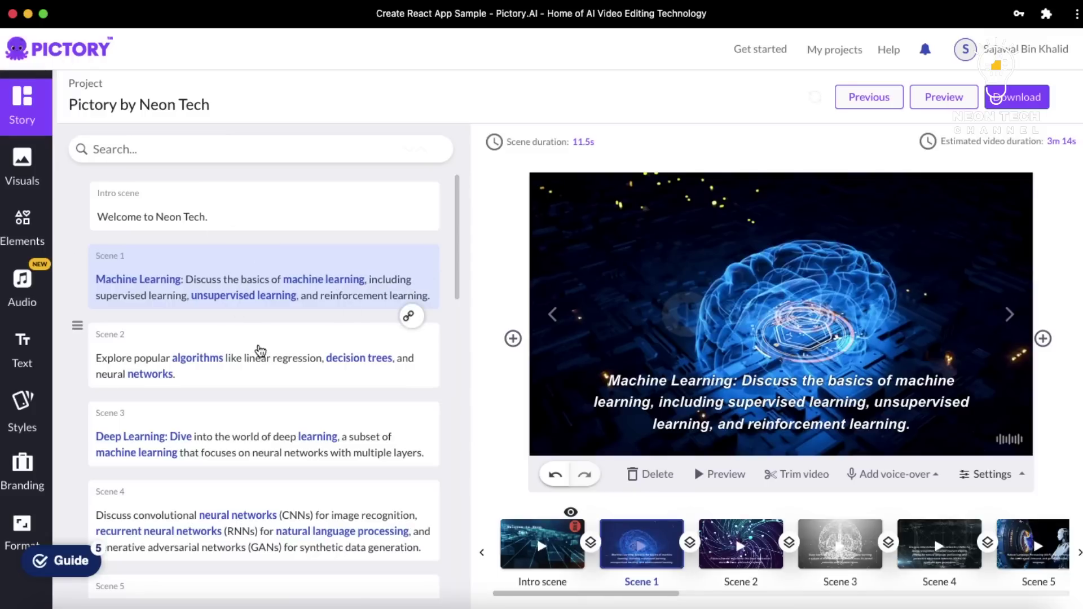
Step: Replace scene 2's visual with the red and green light-stream clip from the library's "algorithm" suggestions
left_click(260, 351)
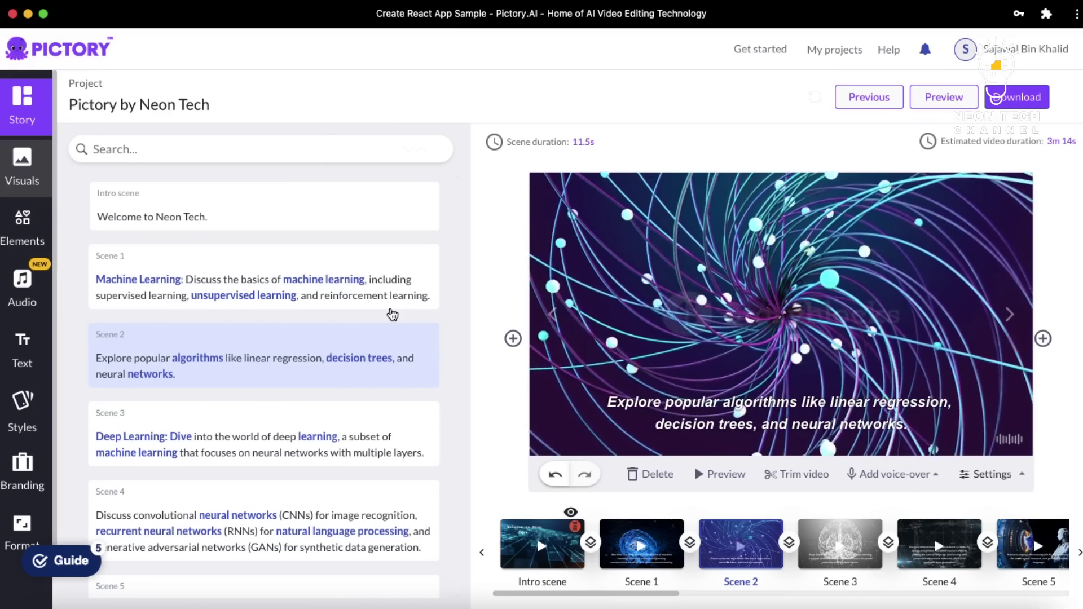
left_click(394, 315)
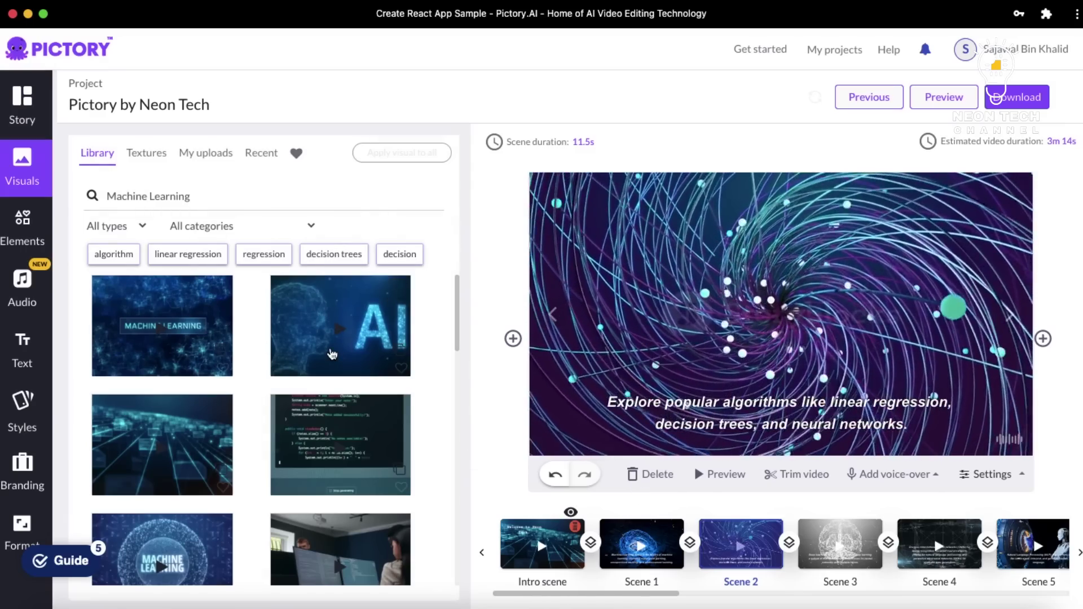
left_click(124, 257)
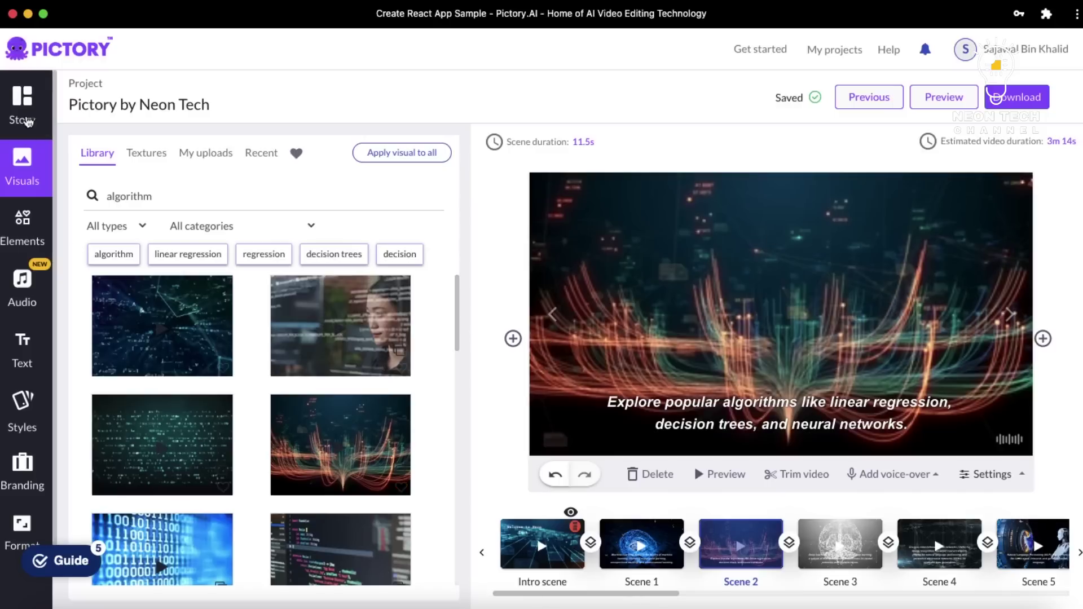
Step: Link scenes 1 and 2 in the story so they share one visual, and check both scenes
left_click(26, 120)
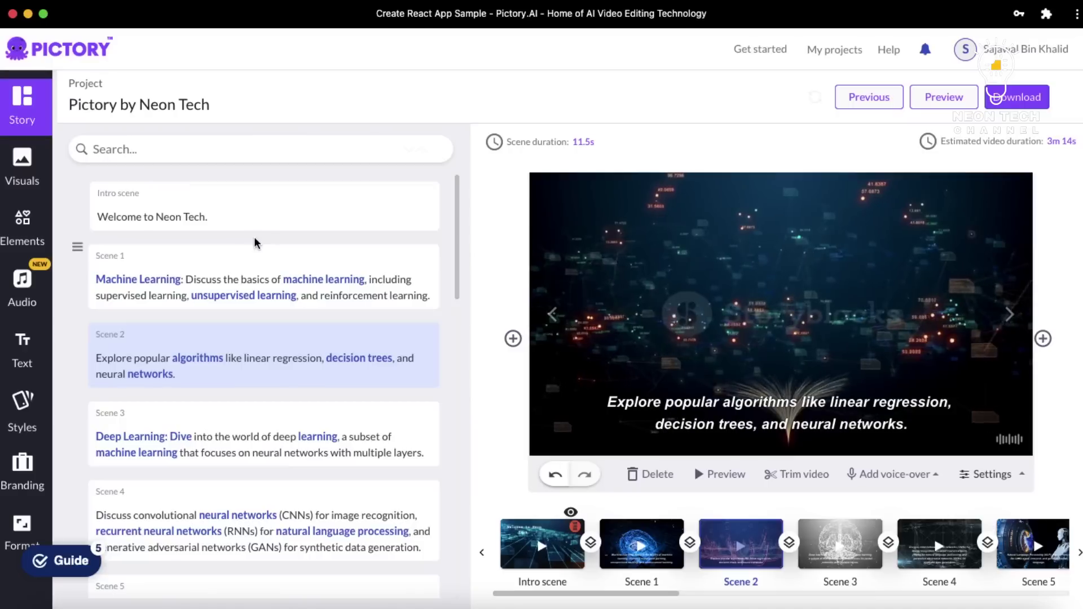
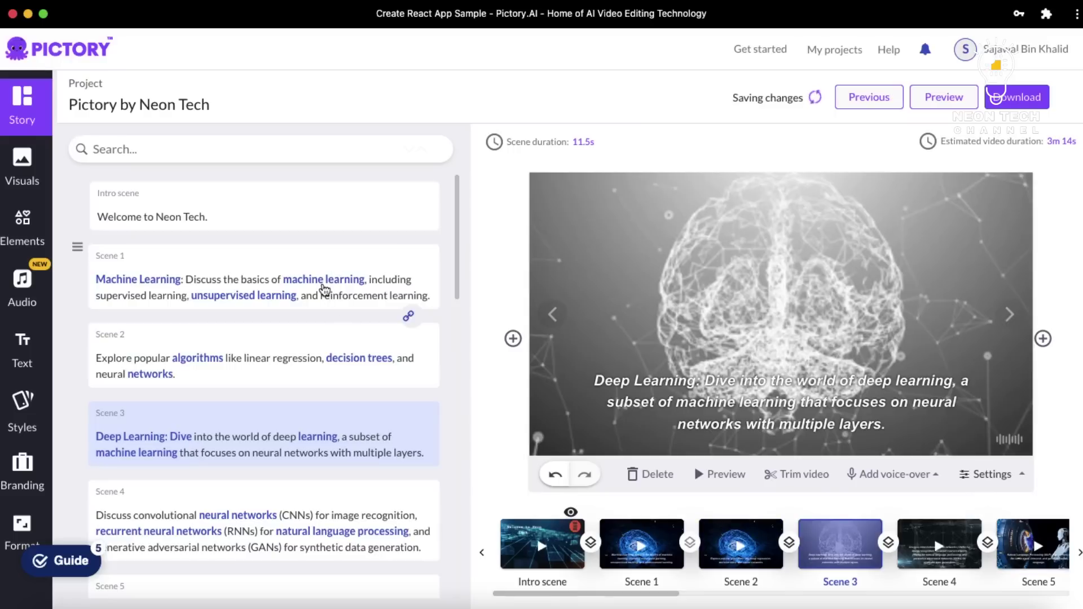
left_click(334, 317)
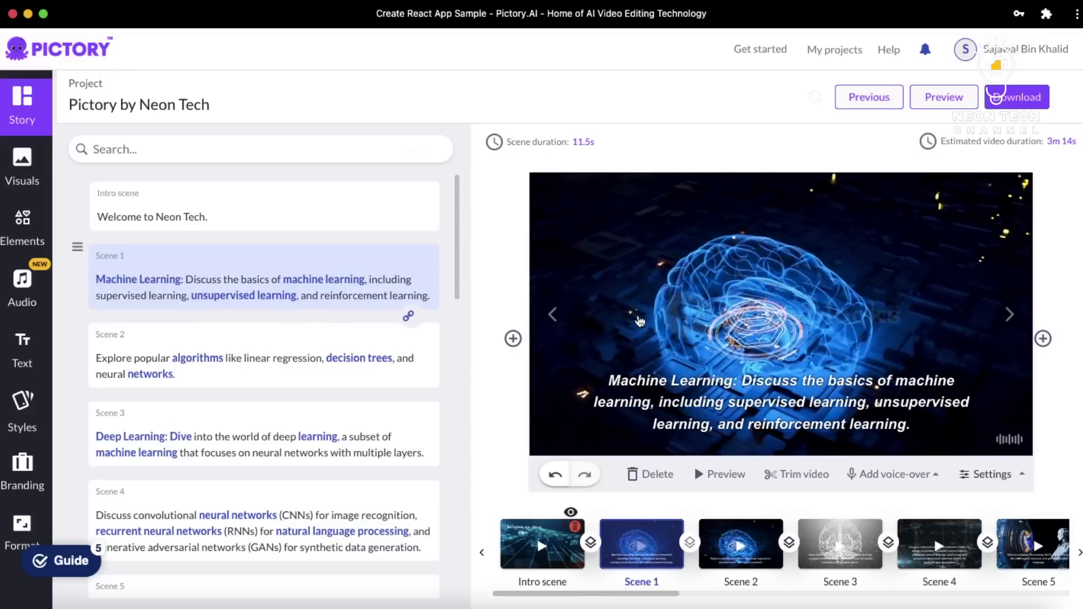
left_click(271, 359)
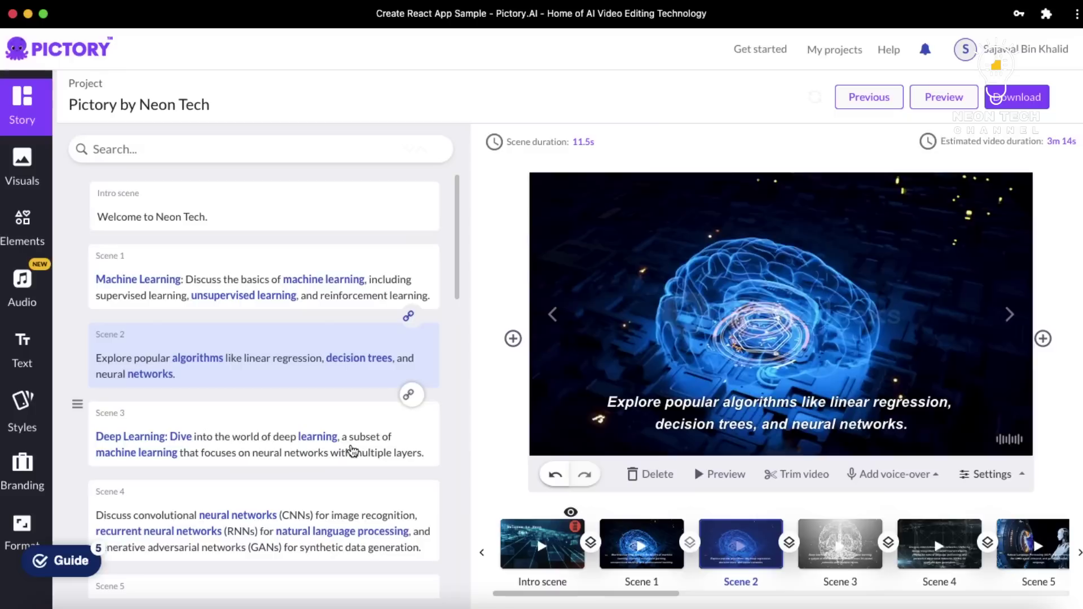
Step: Open scene 4 in the story and try out a heart-eyes emoji in the upper right corner of its visual
scroll(351, 391, "down", 3)
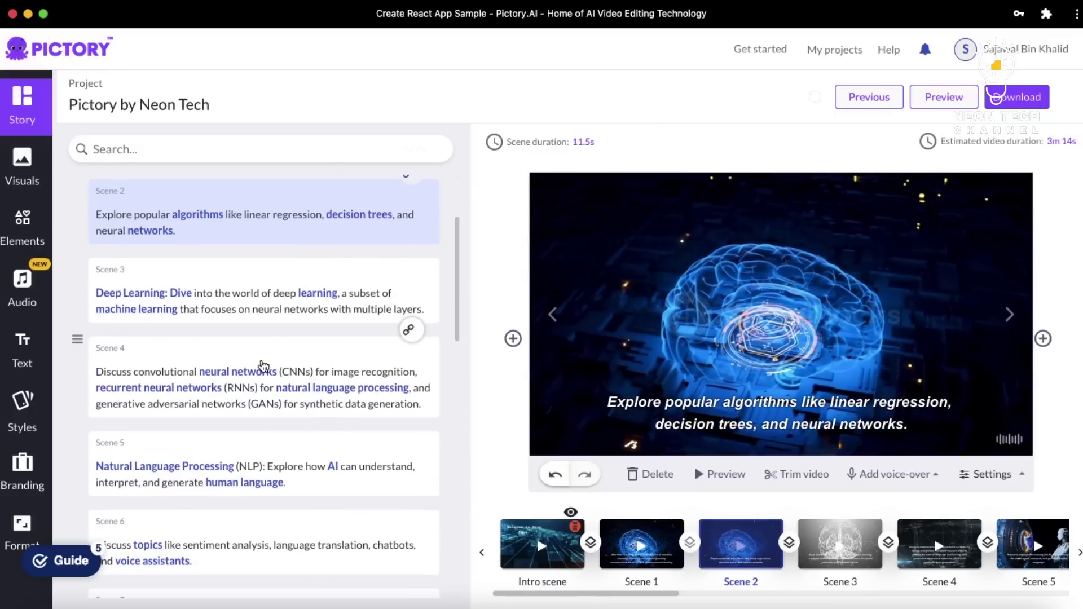
left_click(379, 385)
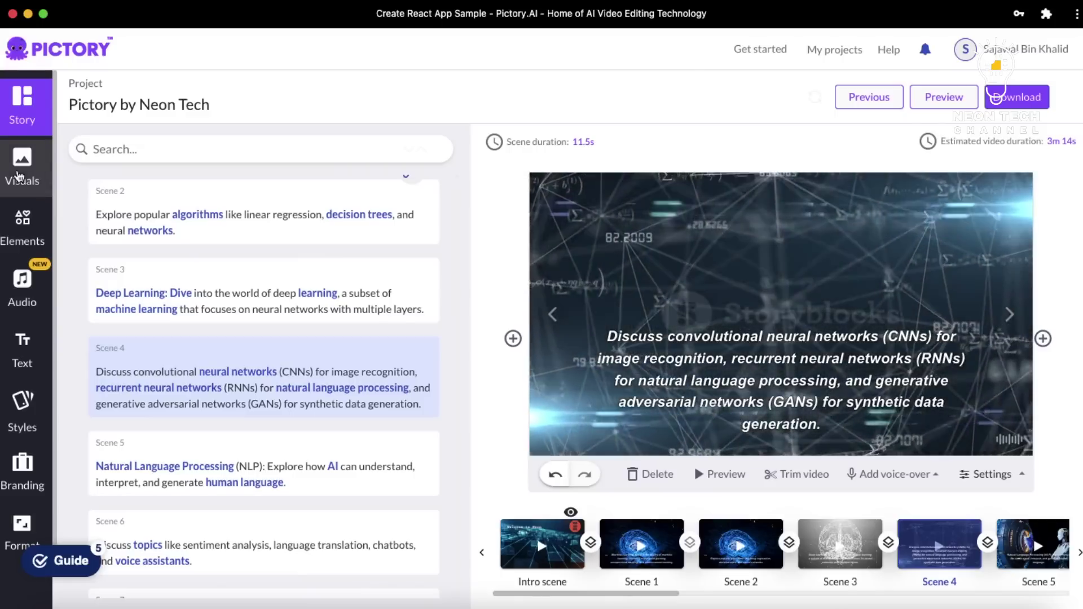
left_click(15, 243)
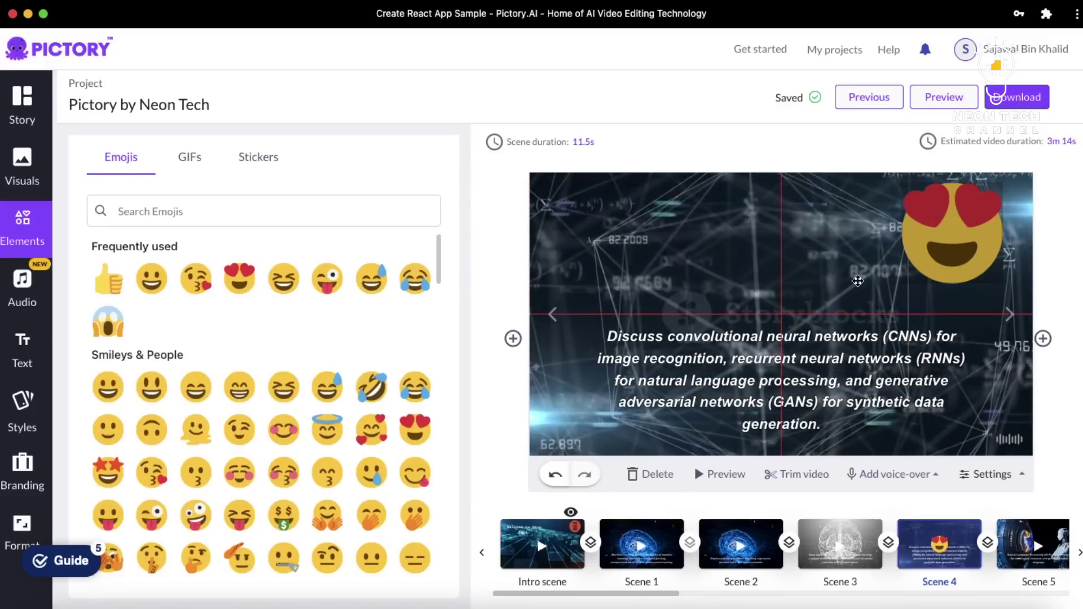
left_click(929, 263)
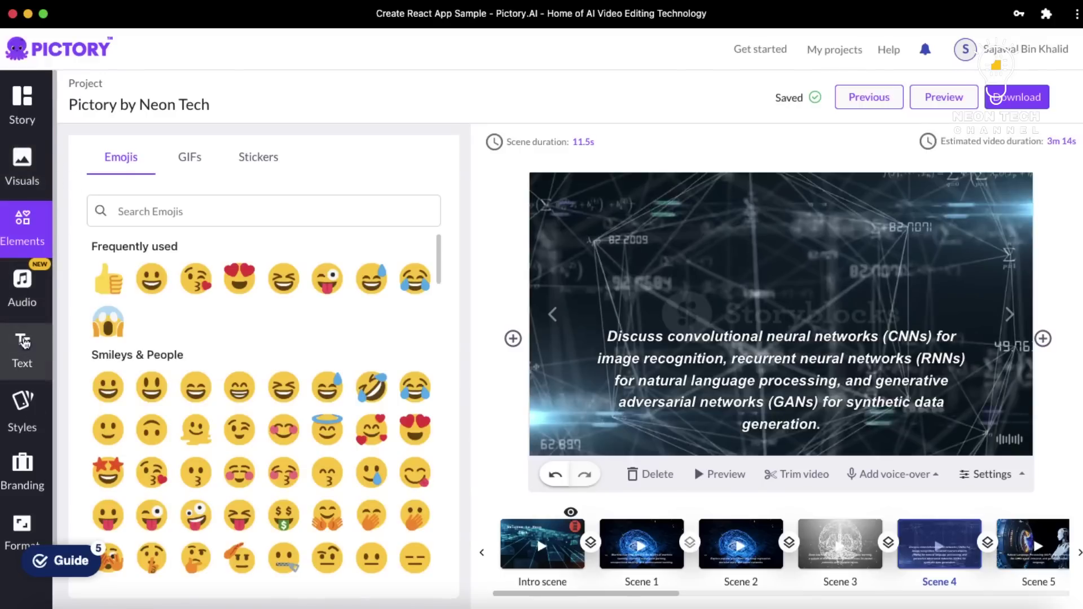
Step: Apply the "Don't Escape" track as the project's background music and return to the audio settings
left_click(24, 277)
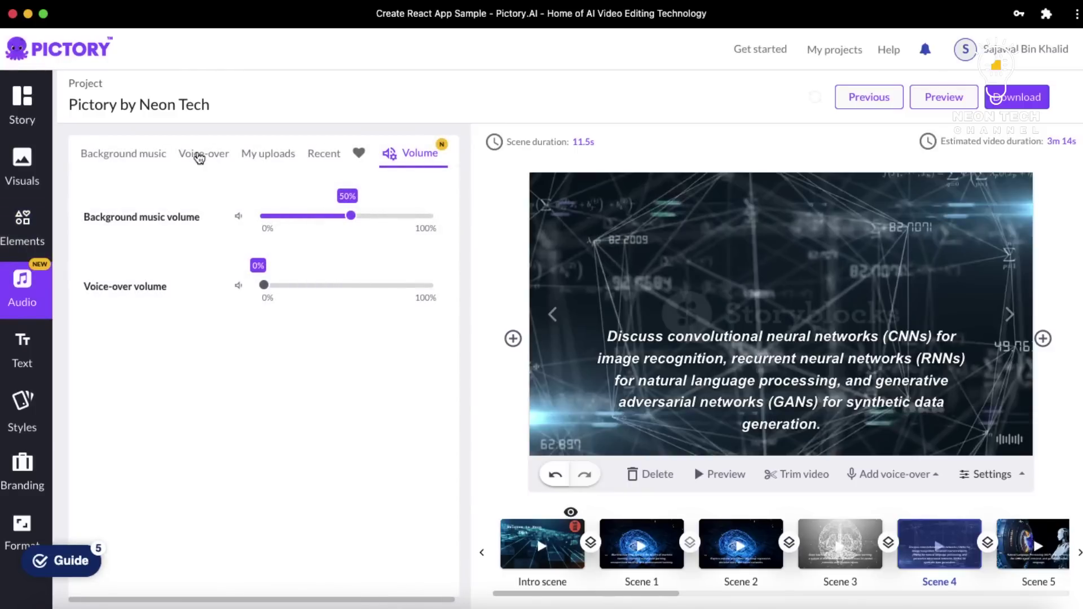
left_click(150, 158)
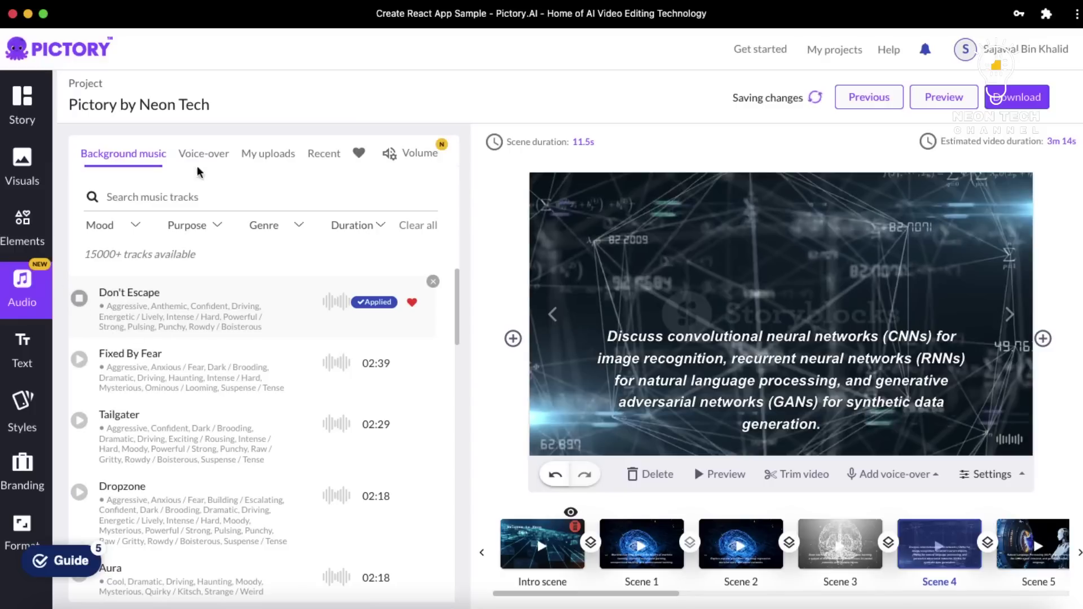
left_click(22, 228)
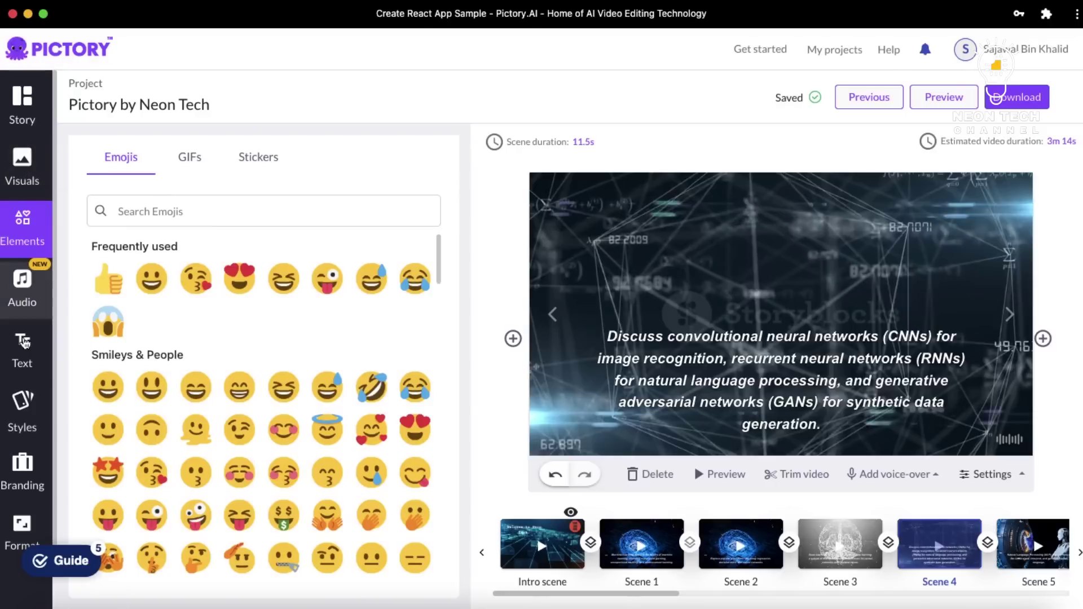
left_click(22, 288)
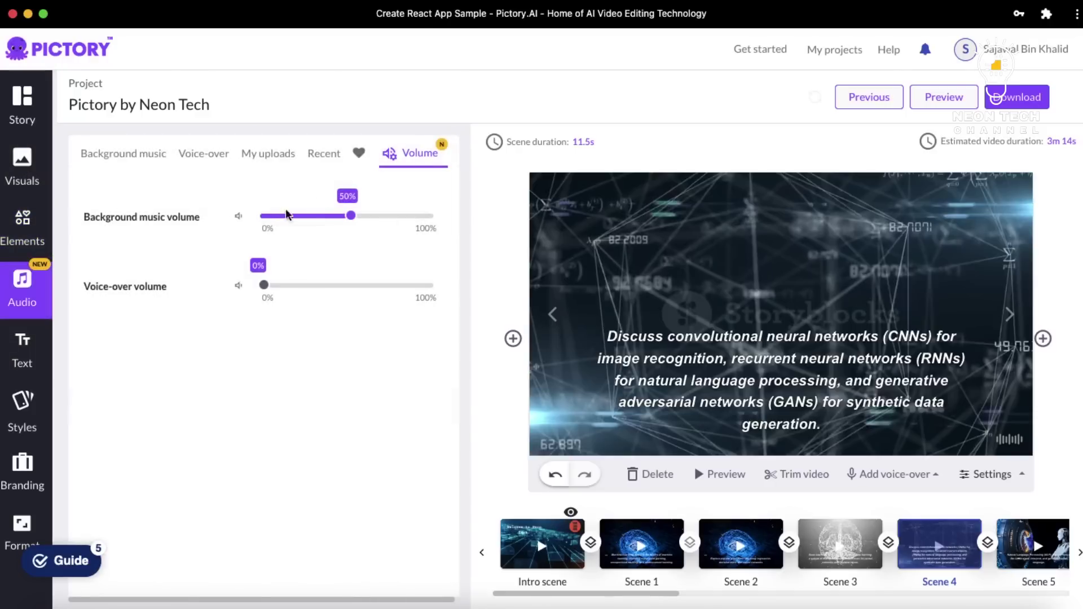
Step: Apply the English (US) female voice Adeline as the voice-over and check the audio volume levels
left_click(207, 163)
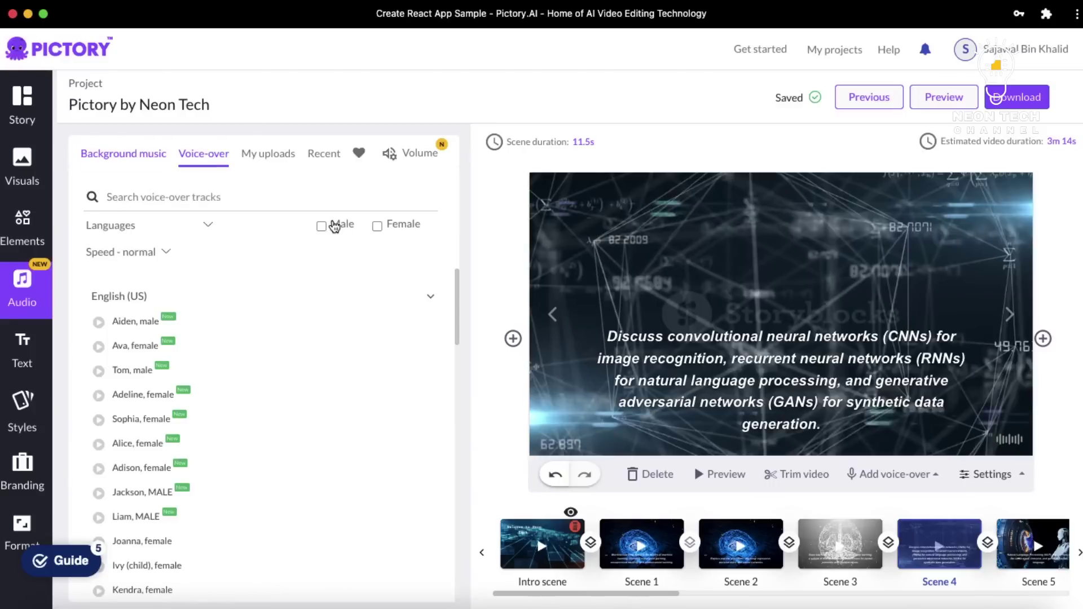
mouse_move(102, 394)
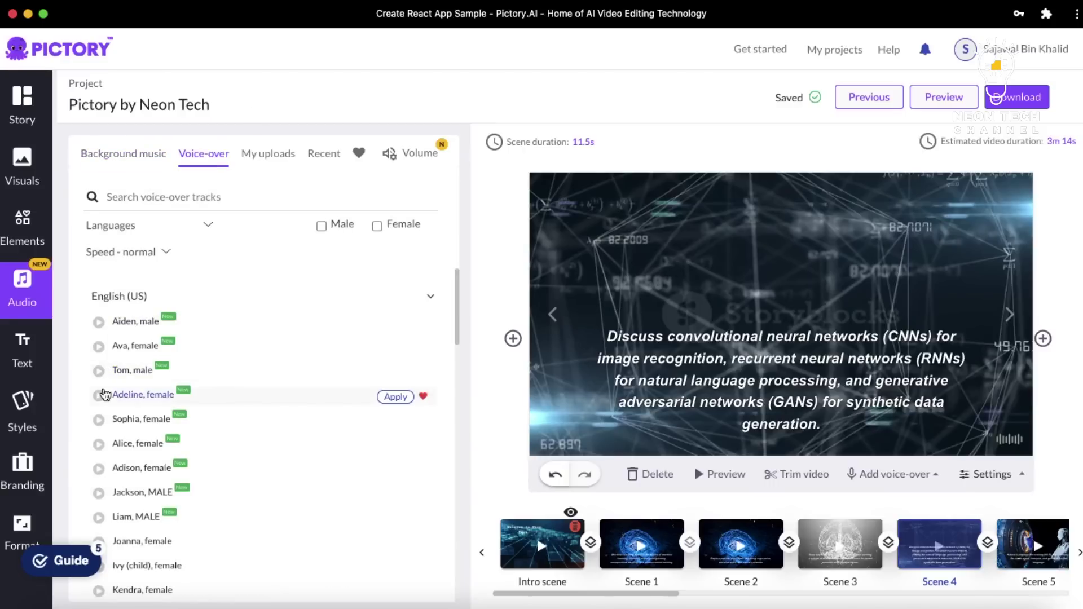
left_click(395, 396)
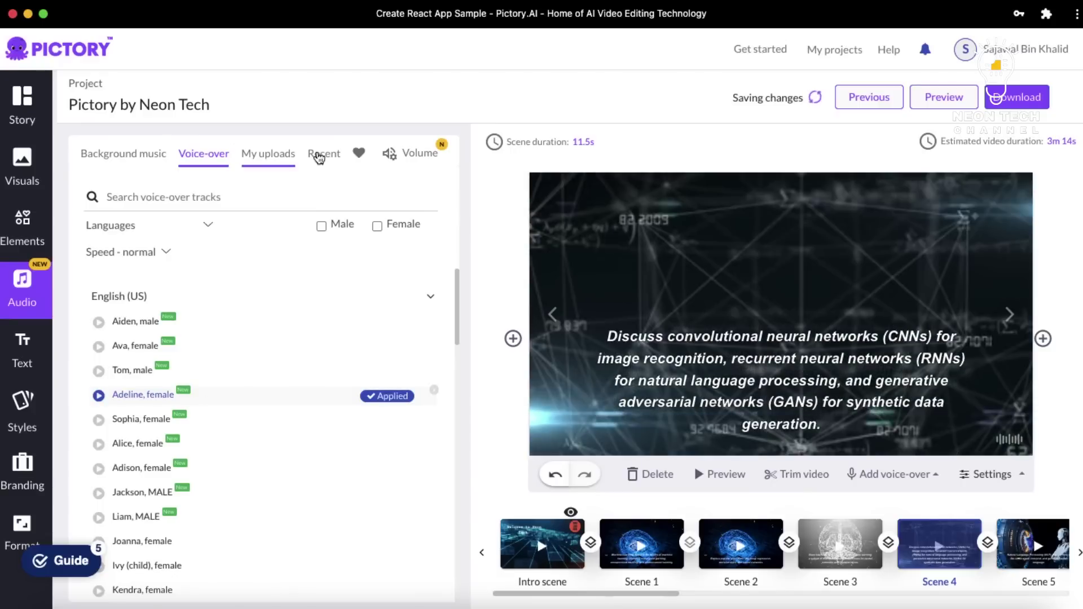
left_click(402, 160)
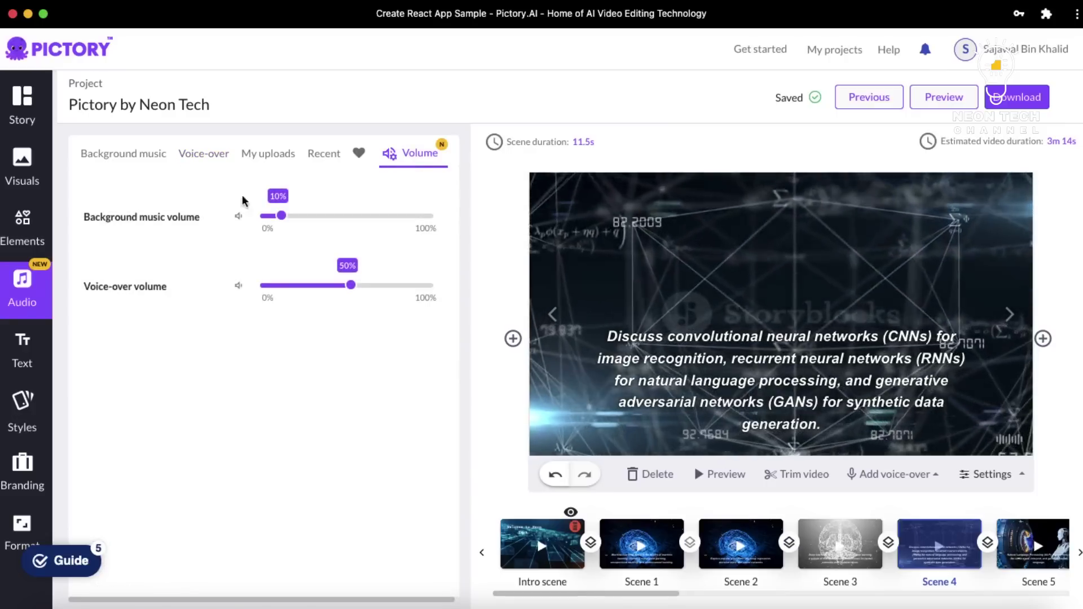
left_click(124, 154)
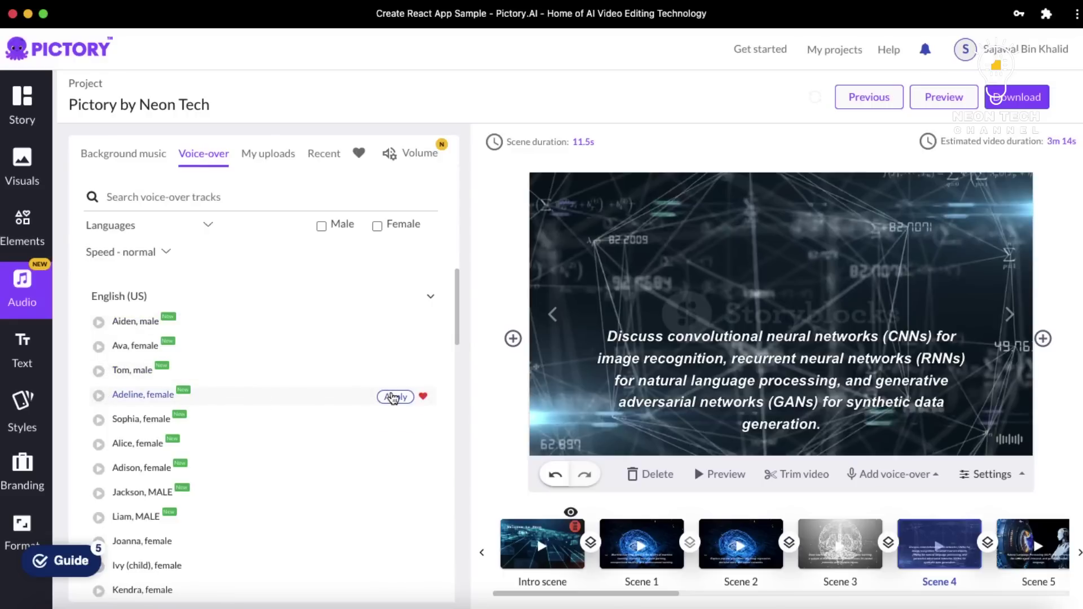
left_click(394, 397)
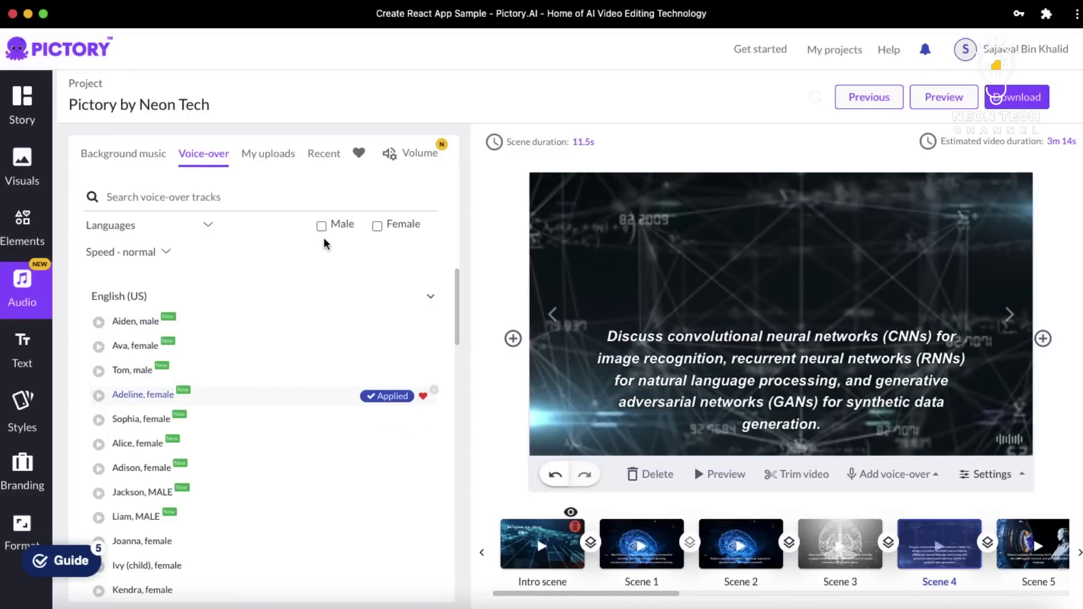
Step: Examine the uploaded background music tracks and open the file chooser for uploading another one, cancelling it without choosing a file
left_click(274, 154)
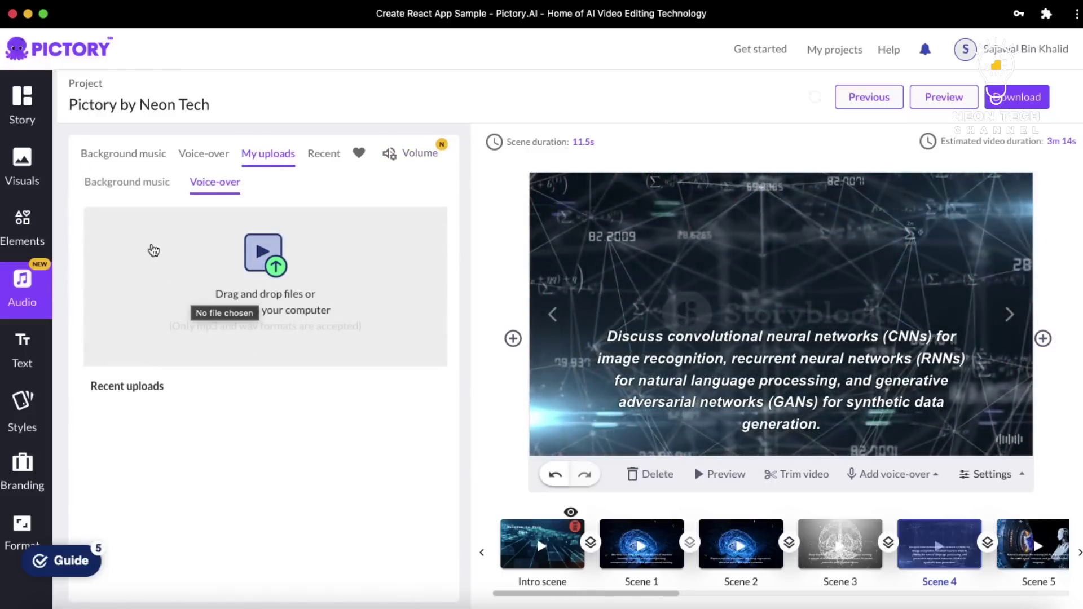
left_click(127, 184)
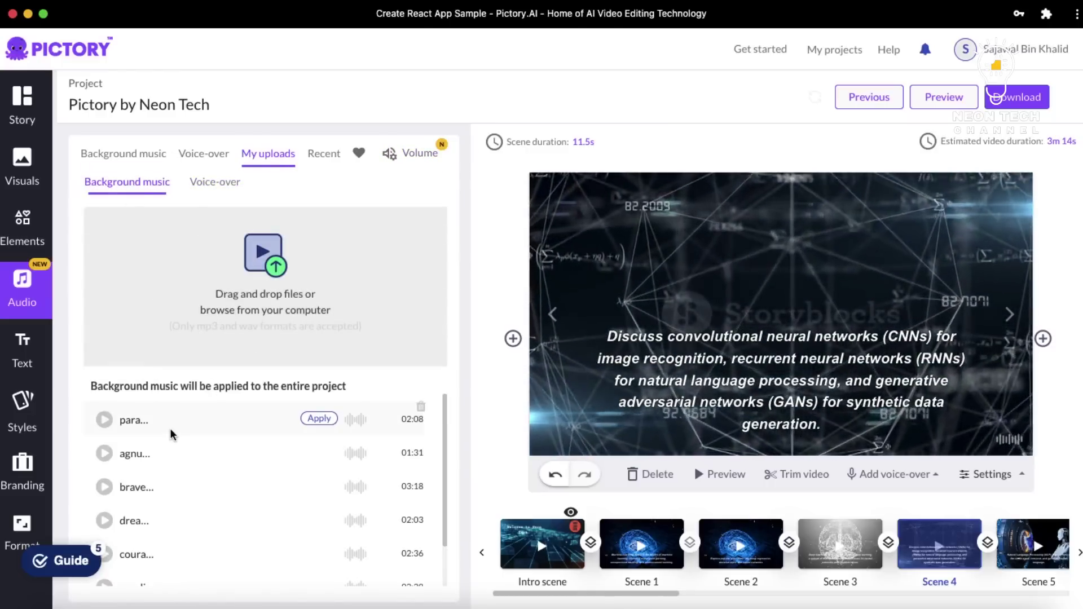
scroll(171, 428, "down", 1)
scroll(171, 428, "up", 1)
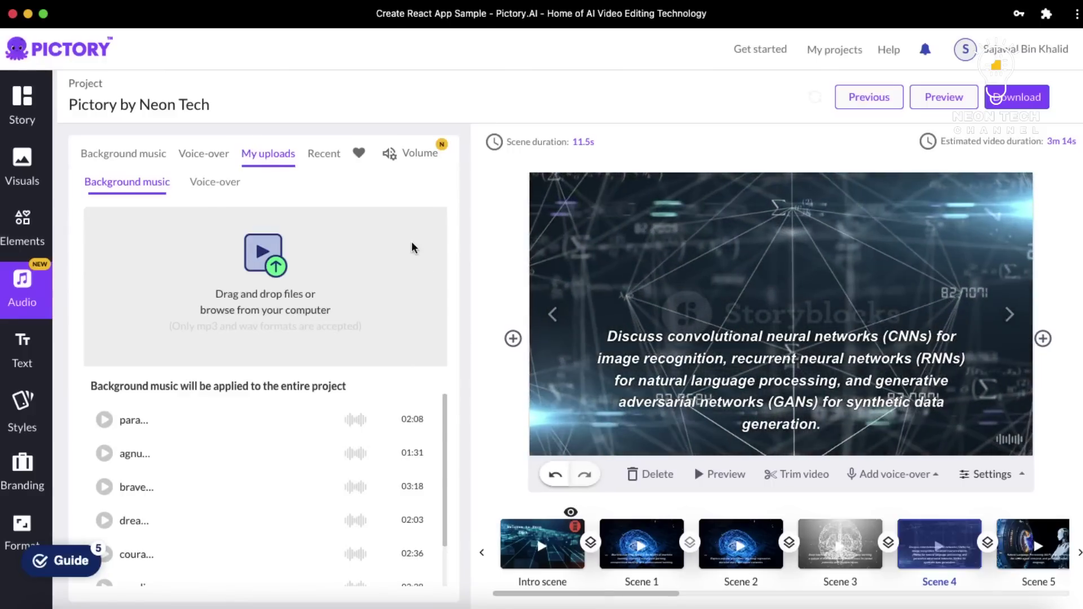
left_click(412, 244)
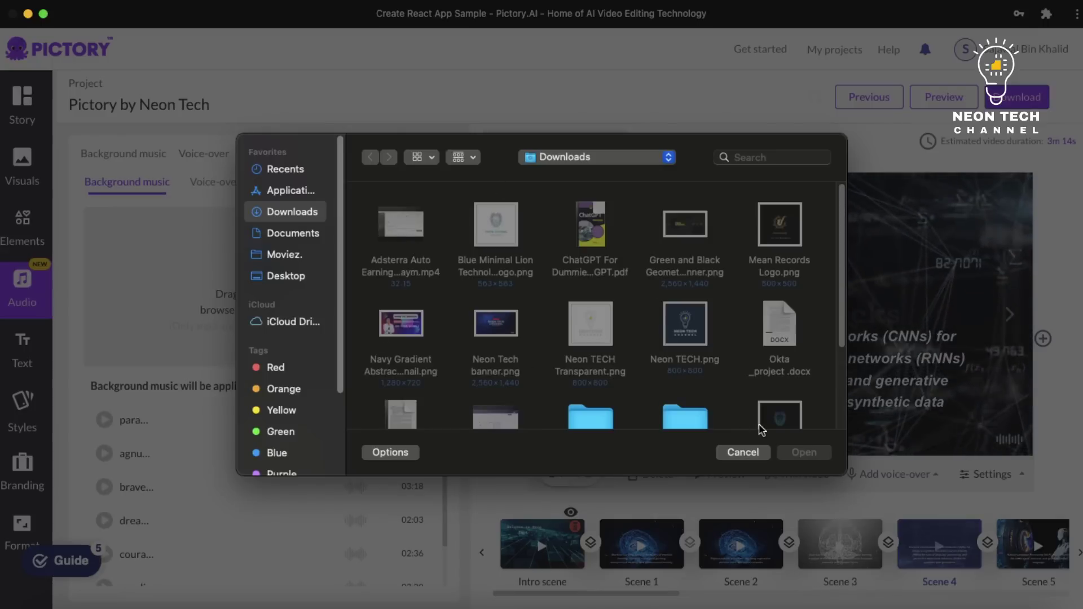
left_click(737, 453)
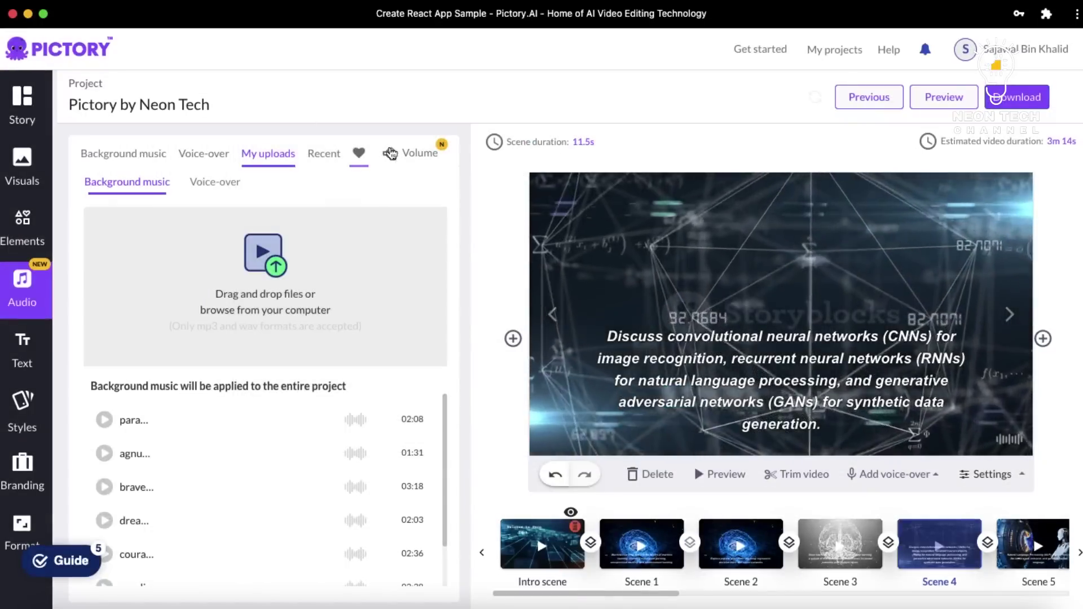
Step: Set the background music volume to 20% and the voice-over volume to 95%
left_click(407, 155)
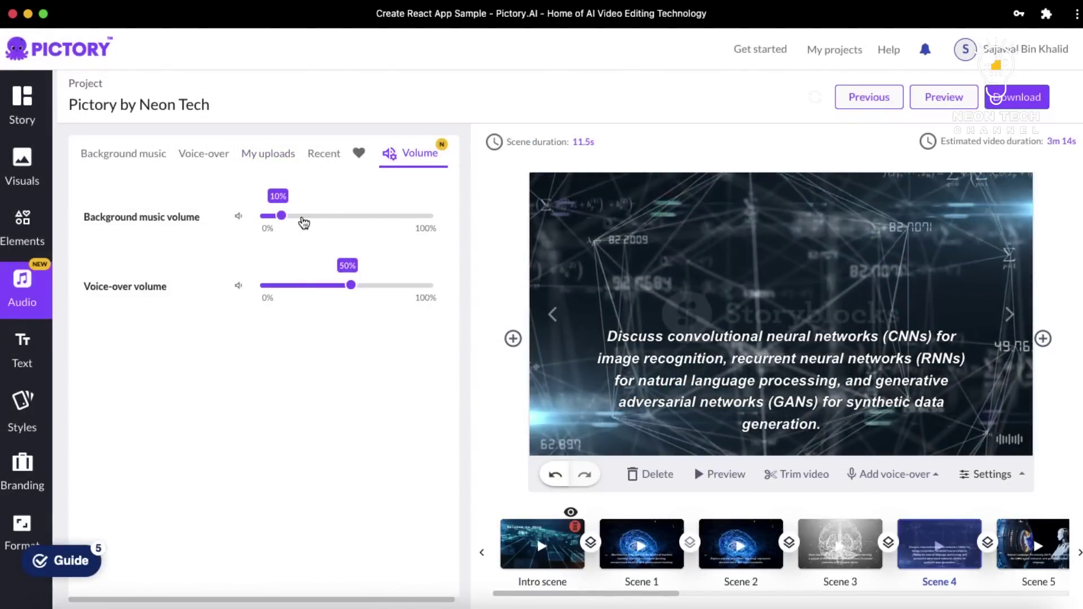
left_click(334, 217)
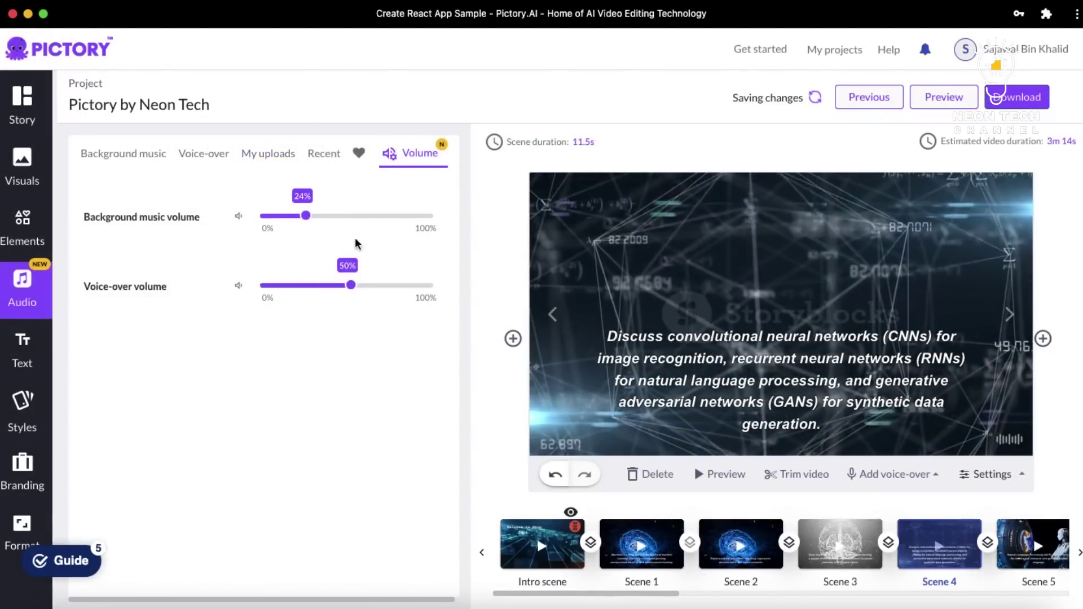
left_click_drag(351, 287, 441, 303)
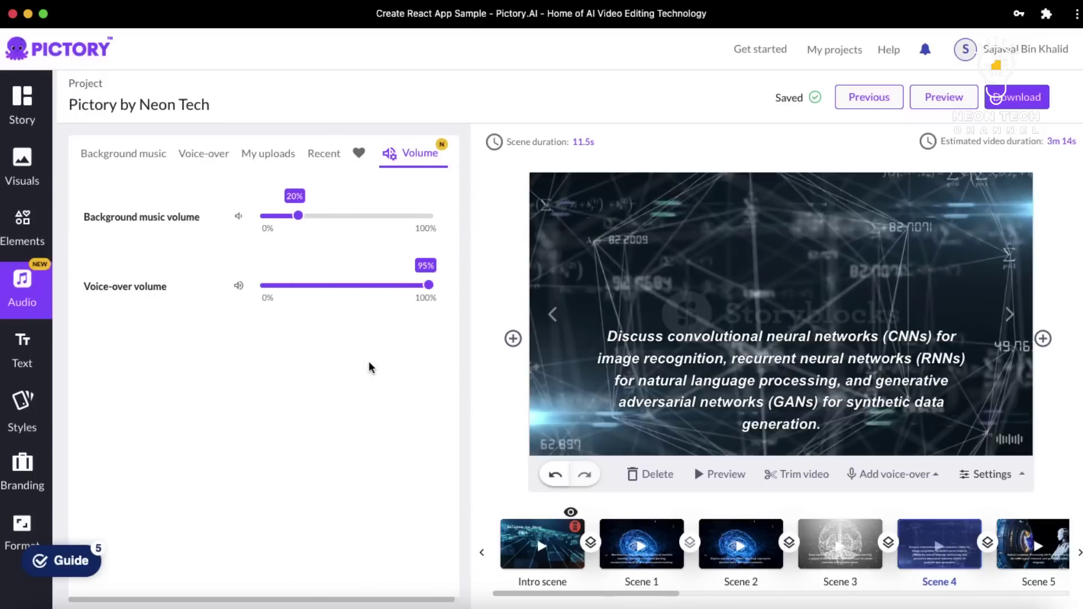
left_click(272, 158)
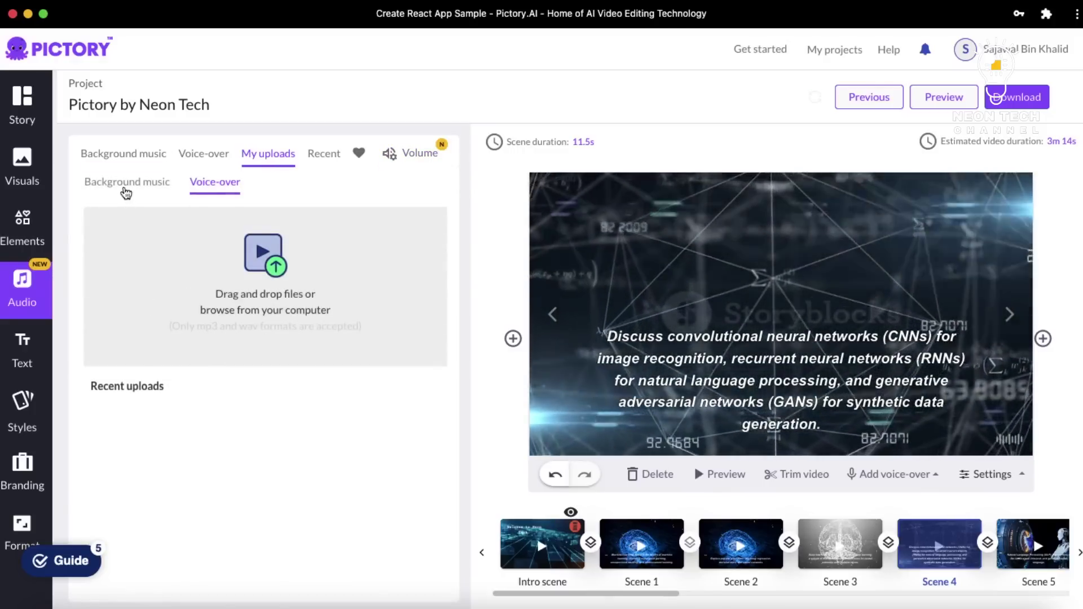
left_click(126, 192)
scroll(171, 428, "down", 2)
scroll(171, 429, "up", 2)
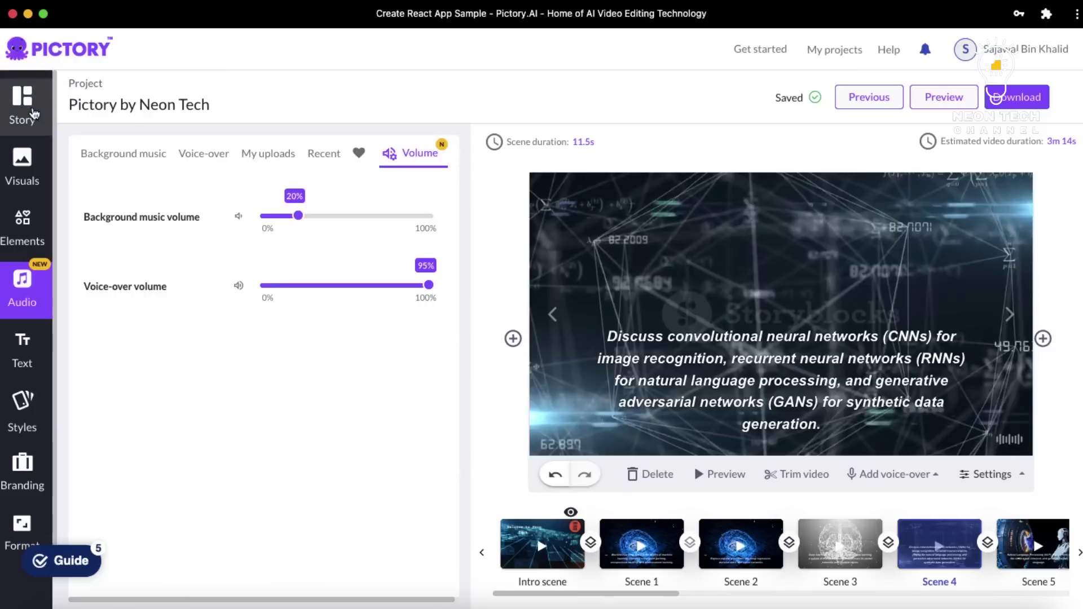
Step: Apply scene 4's enabled voice-over and background music settings to all scenes and open scene 3
left_click(32, 113)
left_click(992, 474)
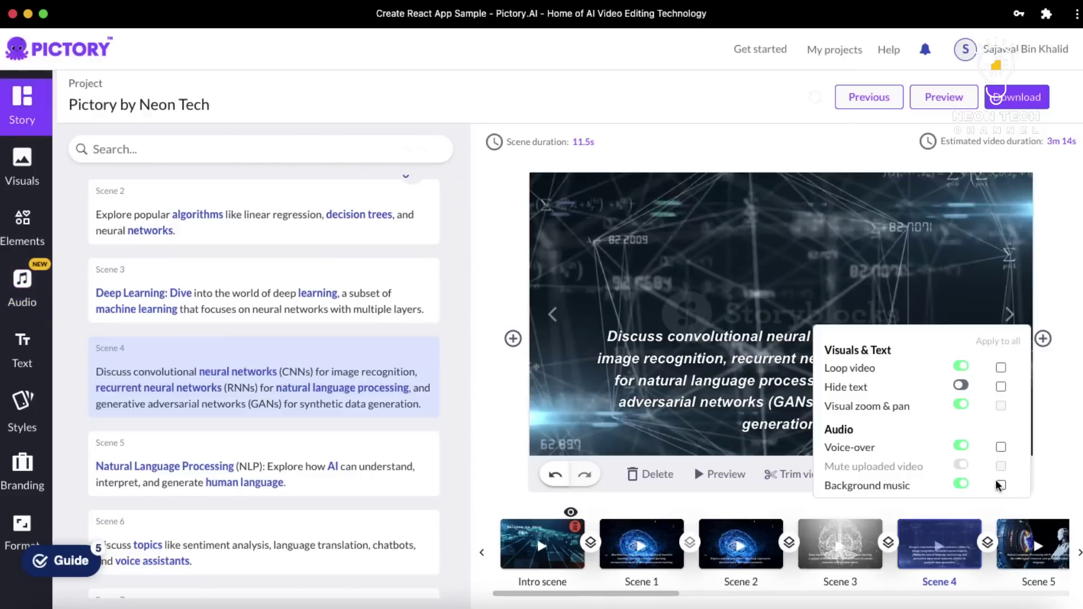
left_click(990, 475)
left_click(991, 476)
left_click(1001, 448)
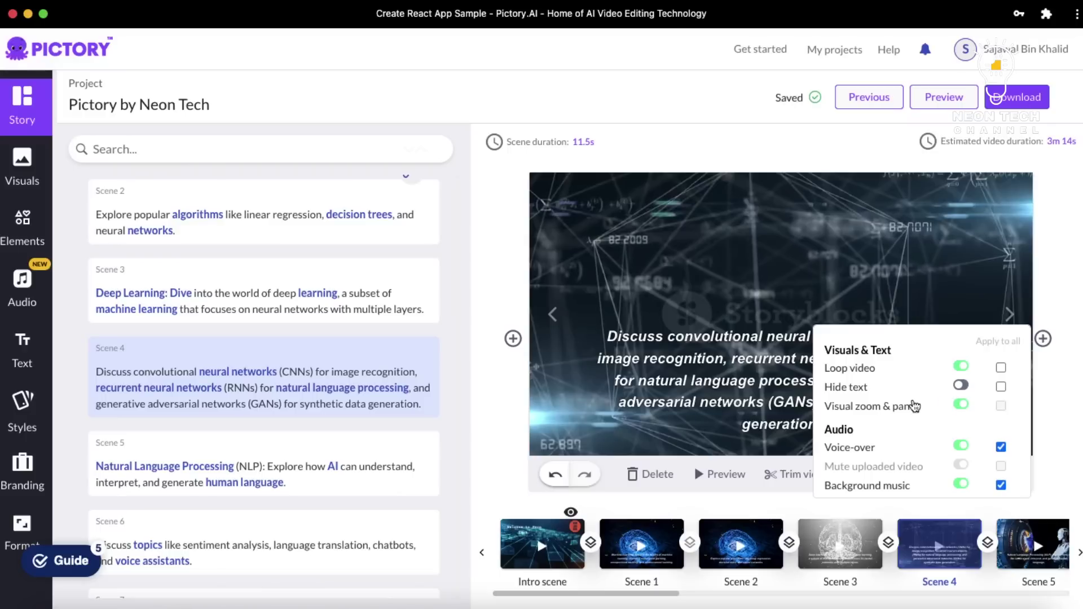
left_click(519, 379)
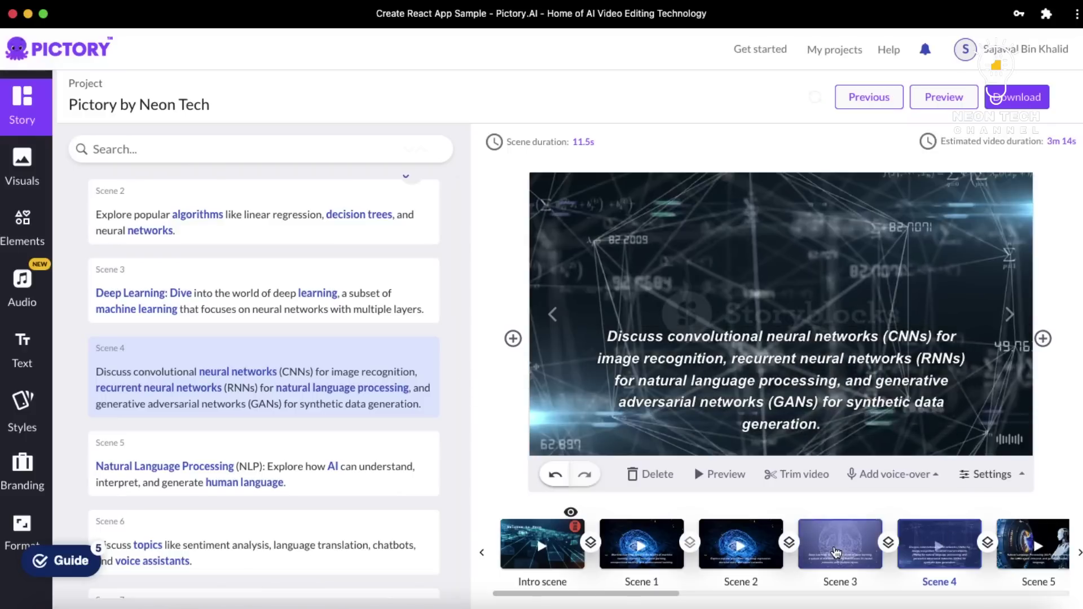
left_click(837, 552)
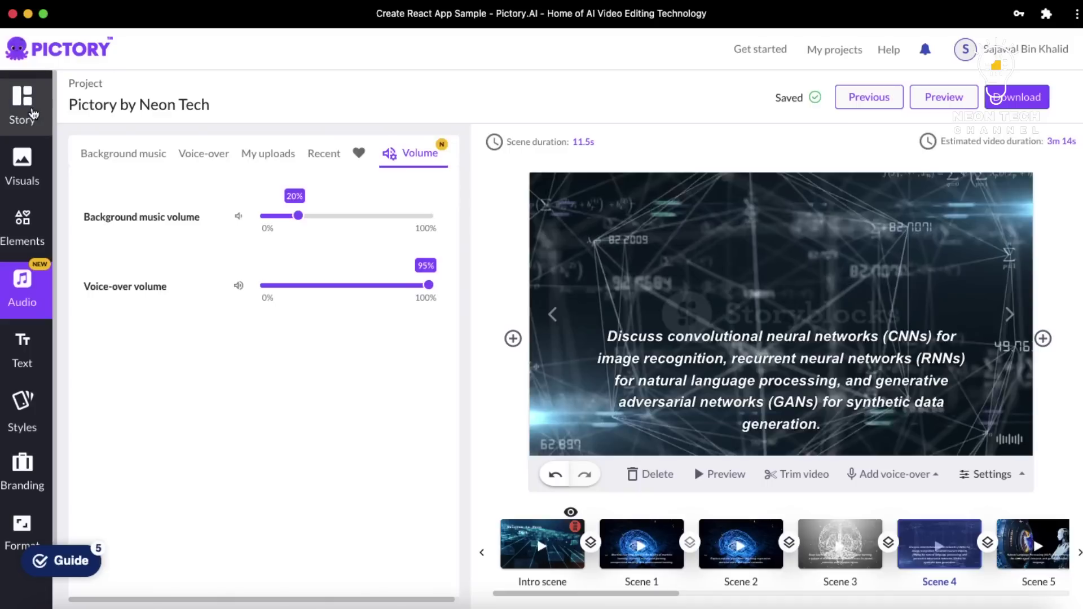
left_click(33, 114)
left_click(993, 474)
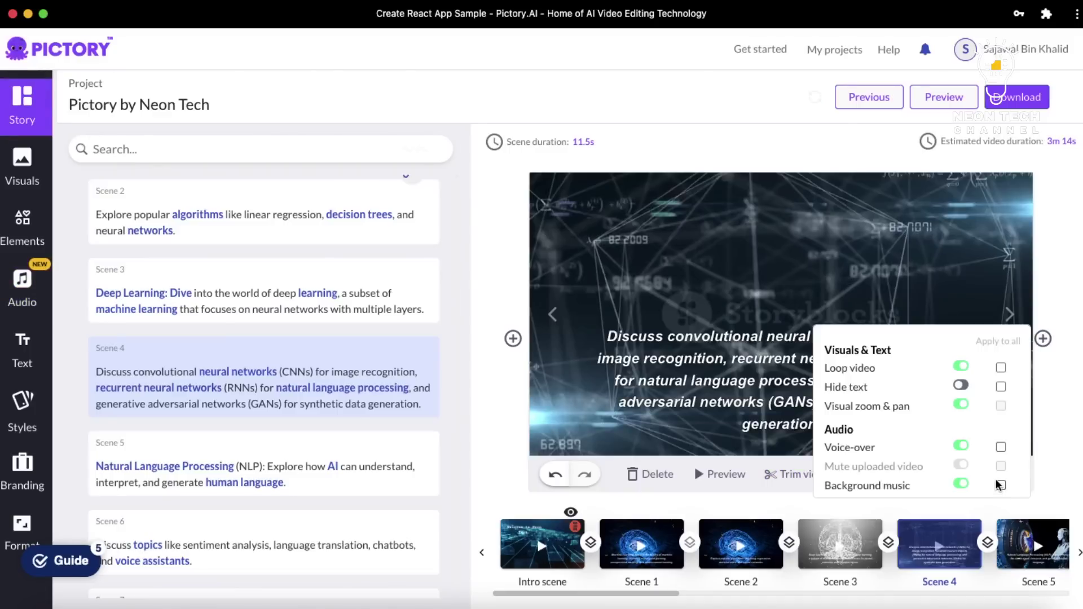
left_click(988, 487)
left_click(992, 479)
left_click(1001, 447)
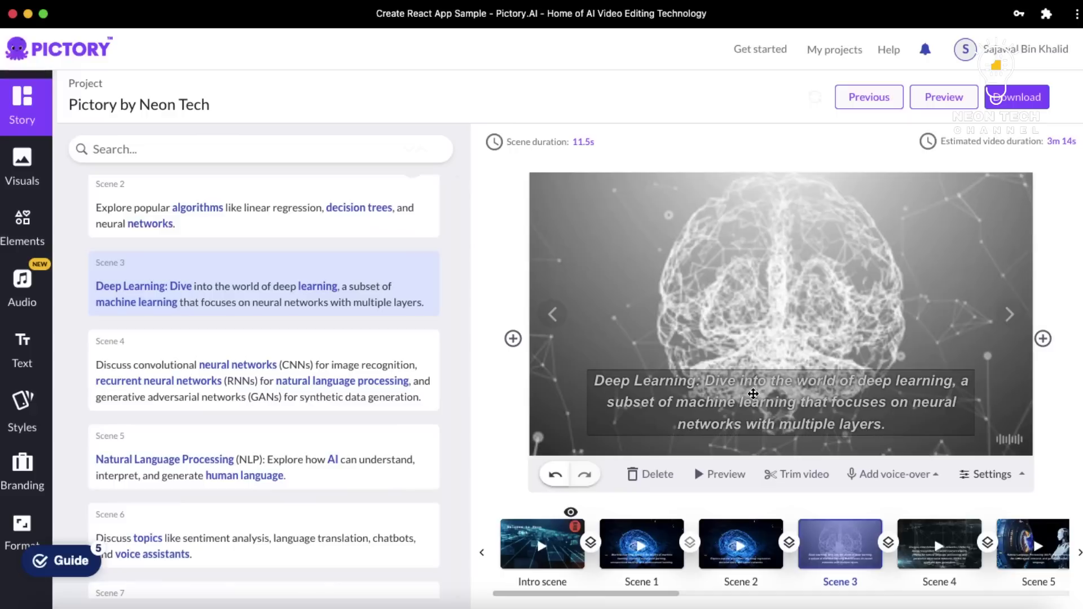
Step: Preview scene 3 with its caption text and open scene 5 to check its visual
left_click(753, 393)
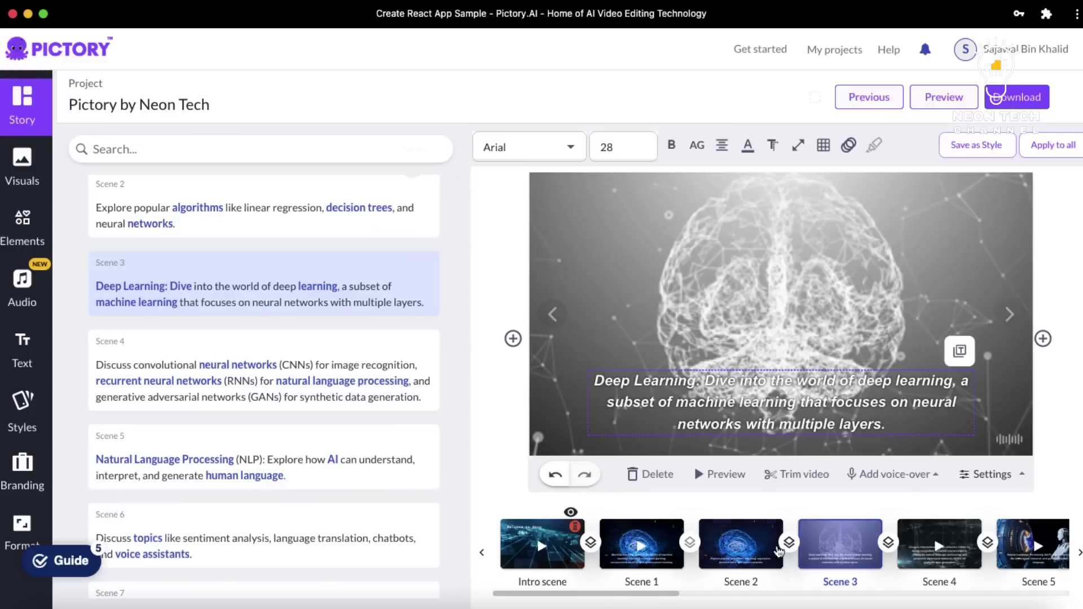
scroll(734, 545, "right", 5)
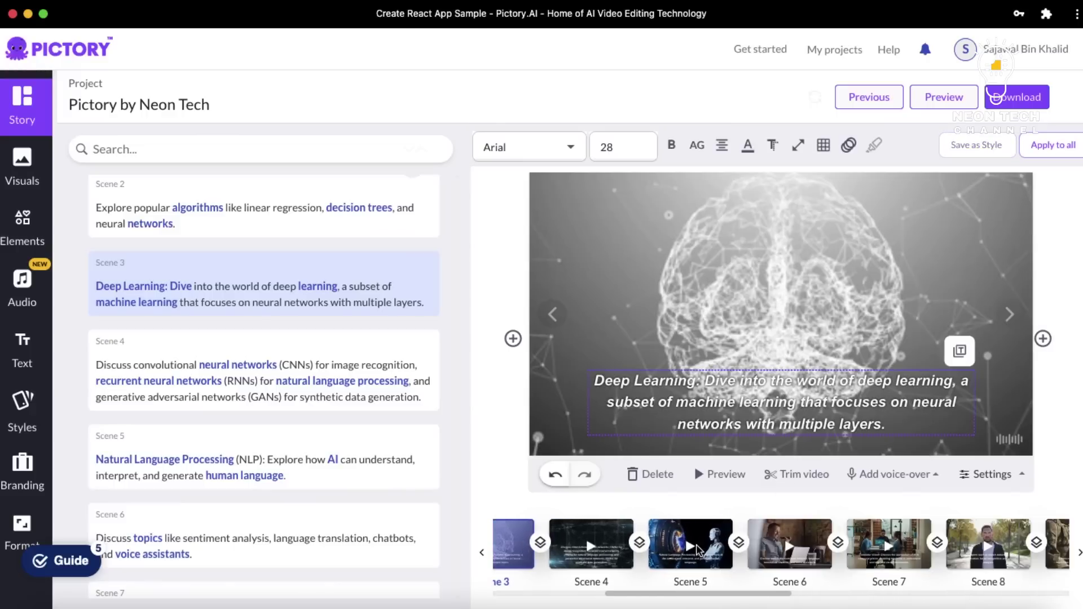
key("Escape")
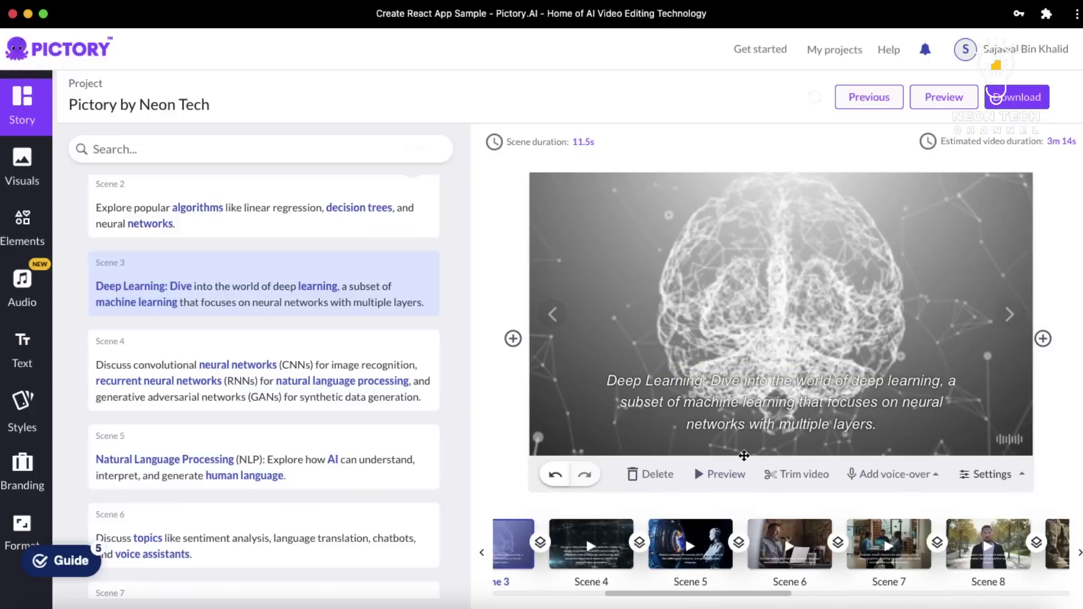
left_click(724, 477)
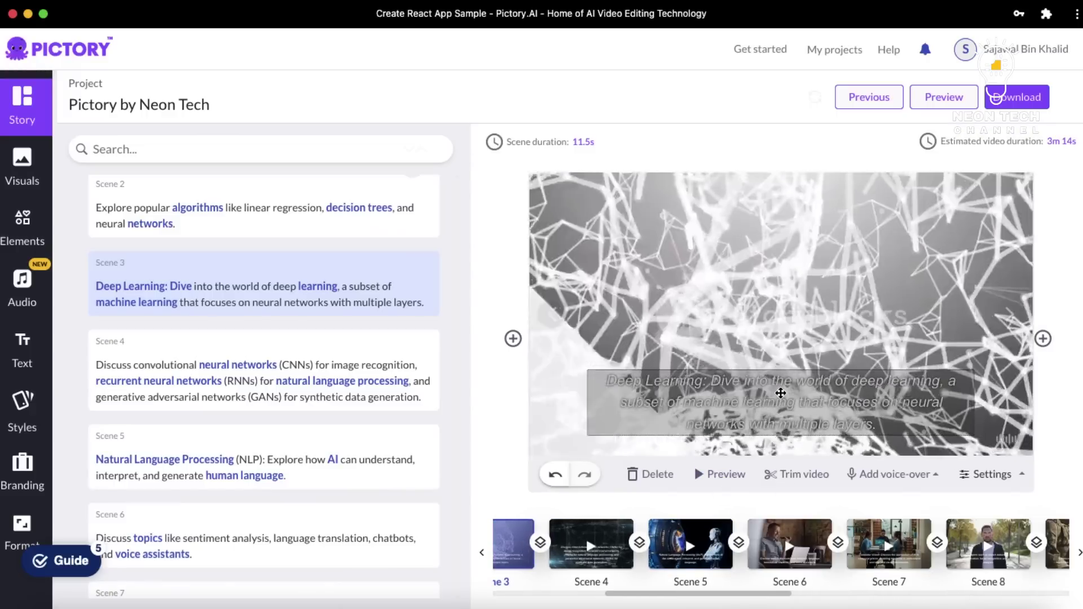
left_click(707, 543)
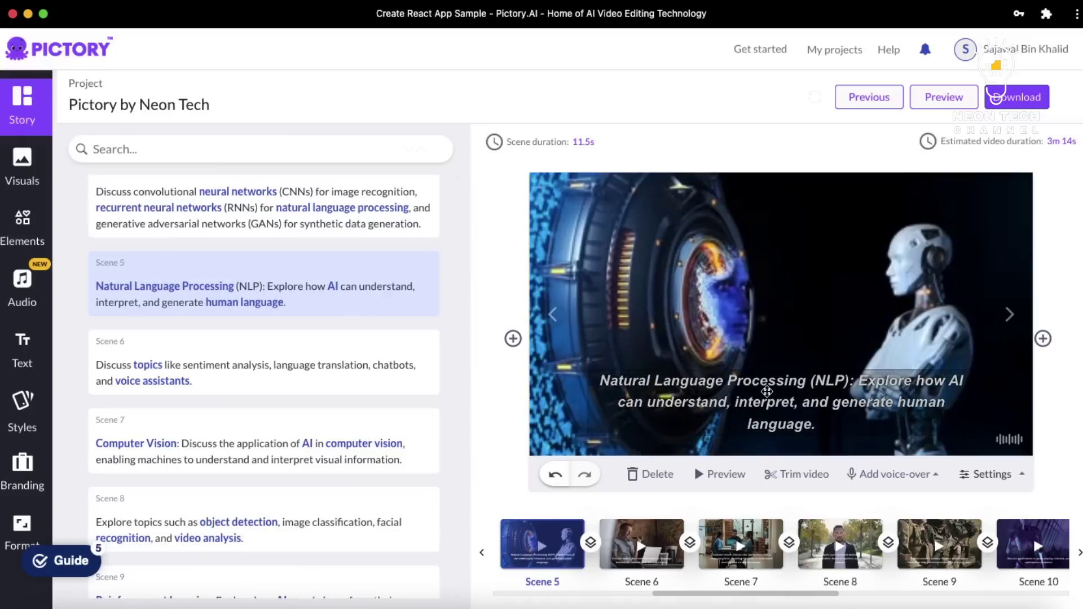
Step: Hide the caption text in scene 5 only, leaving the hide-text setting unapplied to the other scenes
left_click(773, 391)
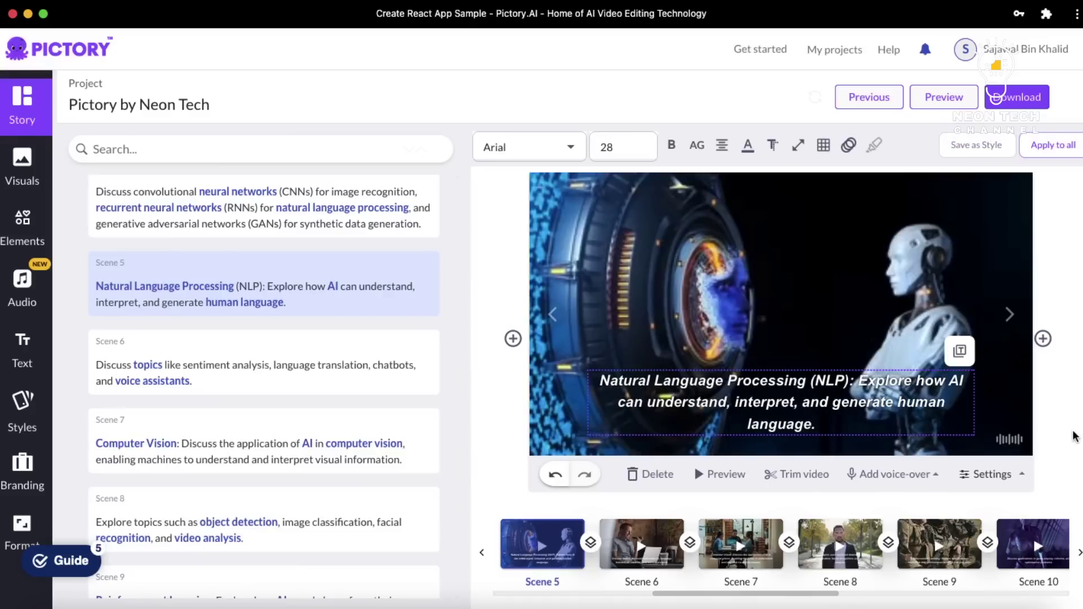
left_click(997, 474)
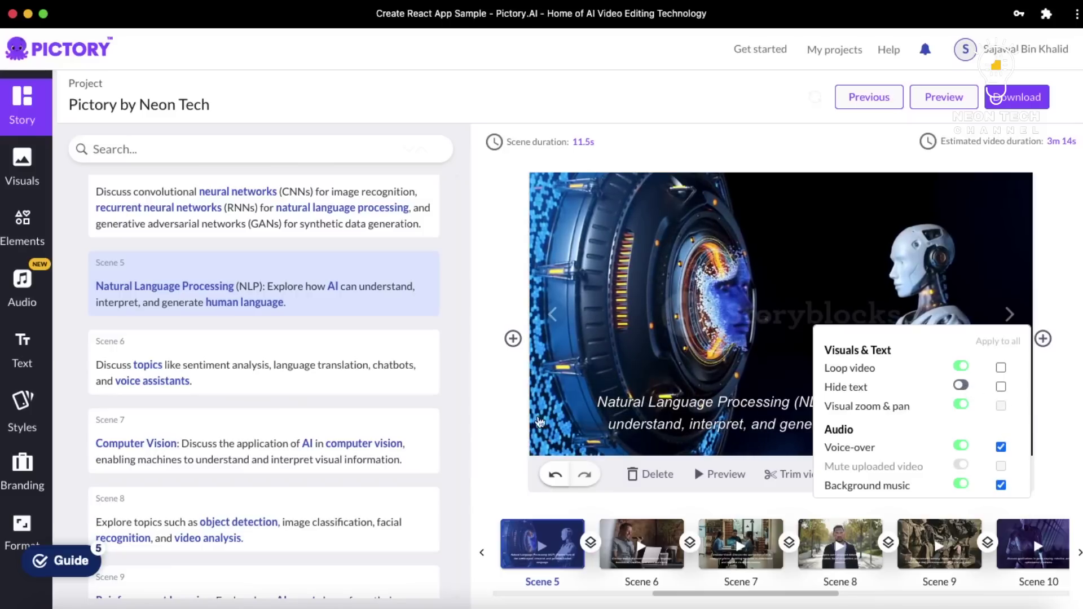
left_click(504, 414)
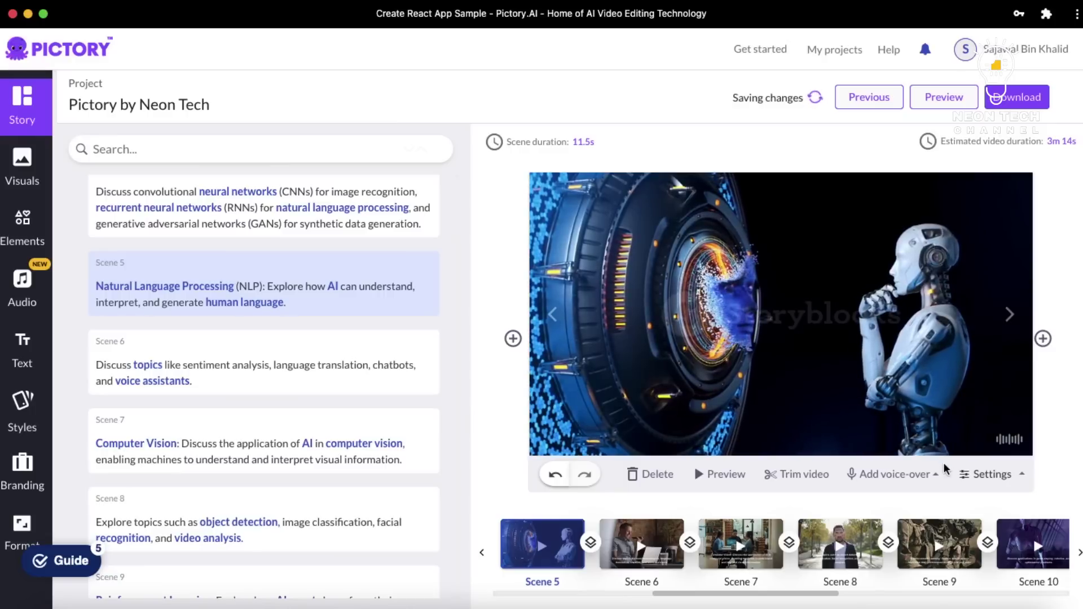
left_click(995, 488)
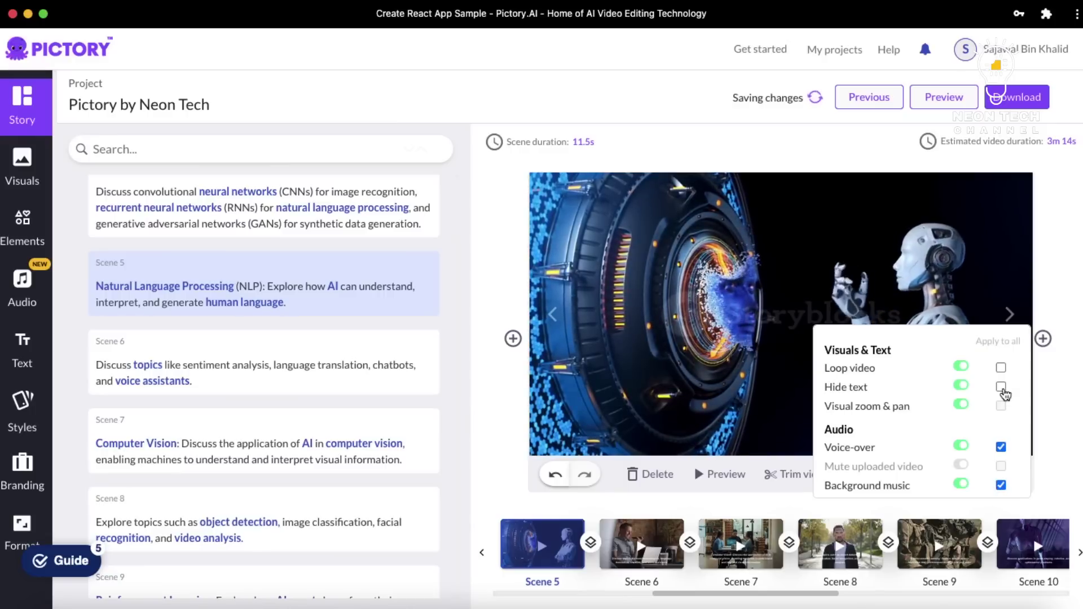
left_click(1068, 404)
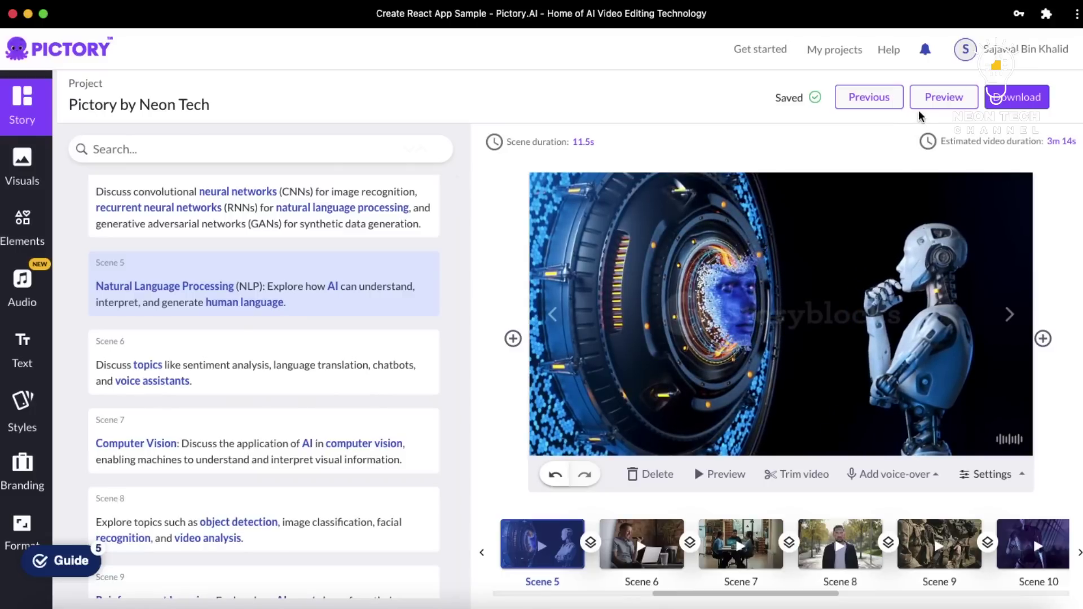
Step: Open scene 3 to check its caption text and return to scene 5
scroll(779, 545, "left", 5)
left_click(840, 545)
scroll(778, 550, "right", 5)
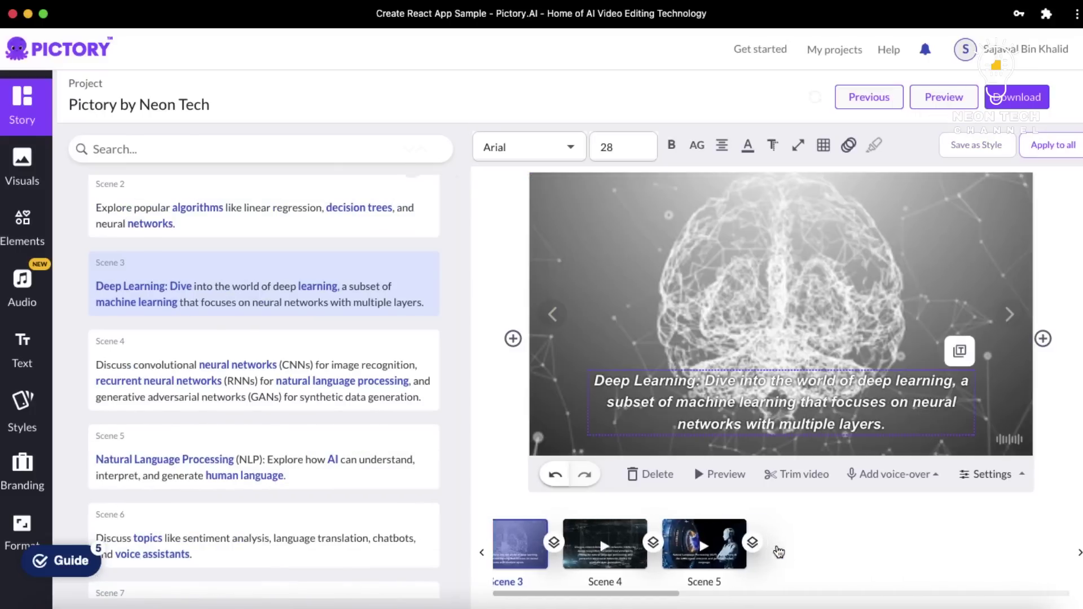
left_click(576, 542)
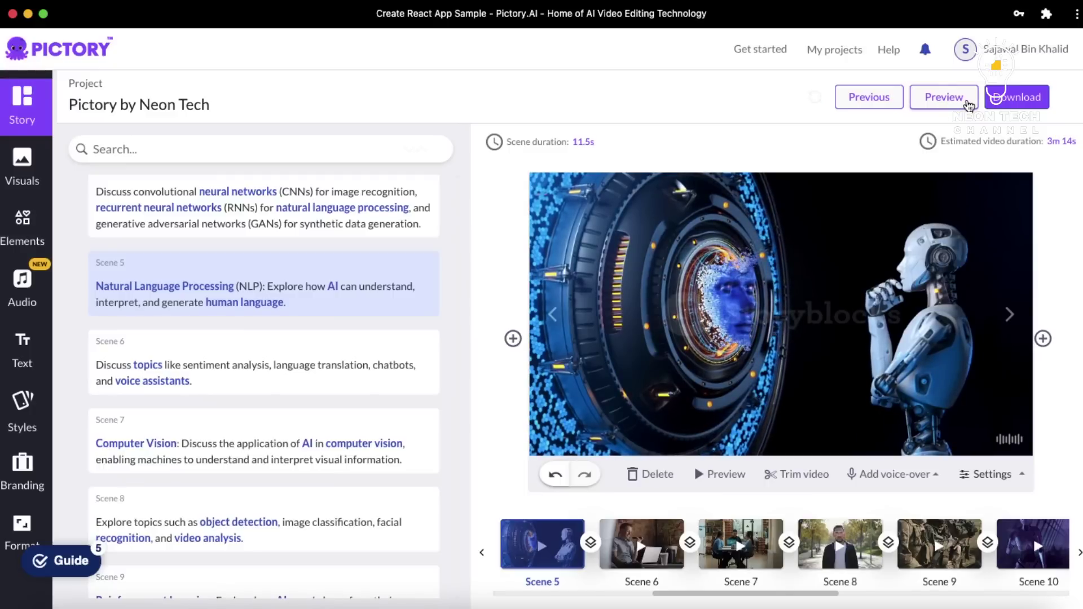
Step: Start preparing a preview of the whole video and close the preparation dialog
left_click(969, 106)
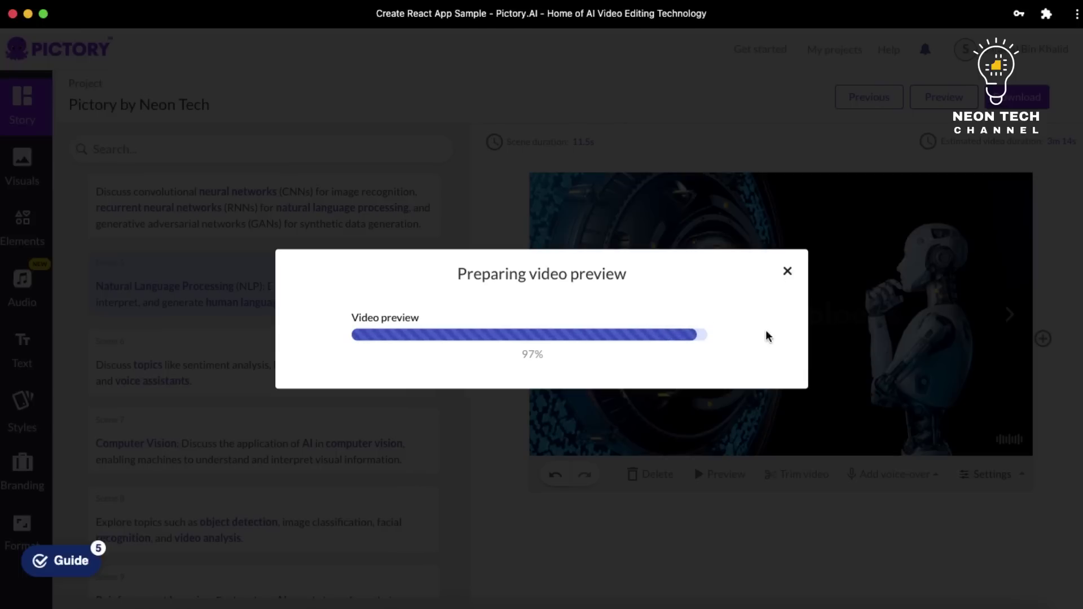
left_click(788, 274)
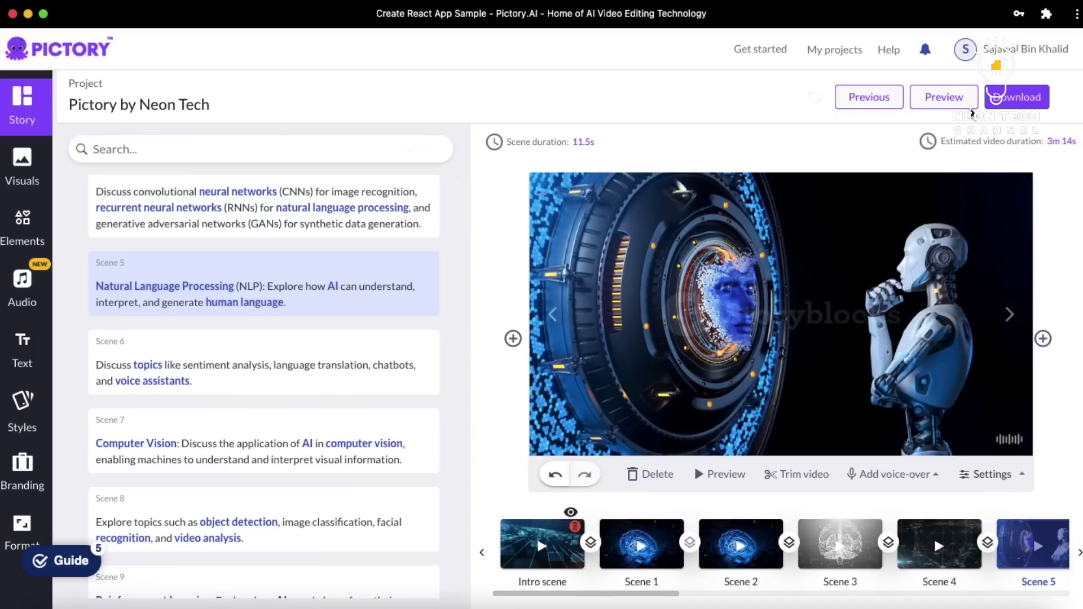
left_click(996, 100)
Step: Open the intro scene and scene 1 in turn to check their visuals
scroll(321, 317, "up", 5)
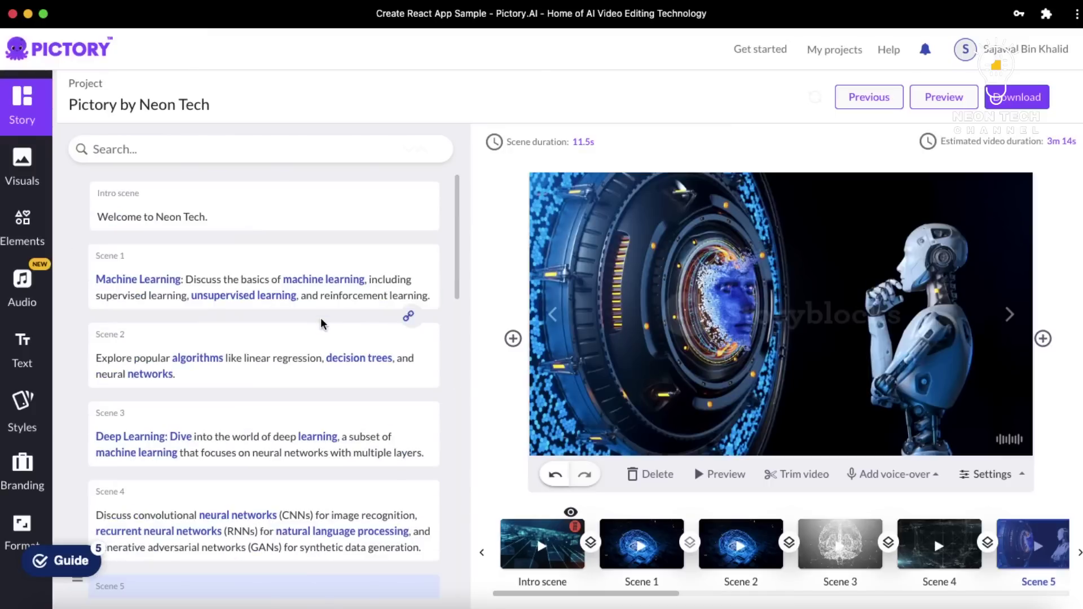
left_click(294, 202)
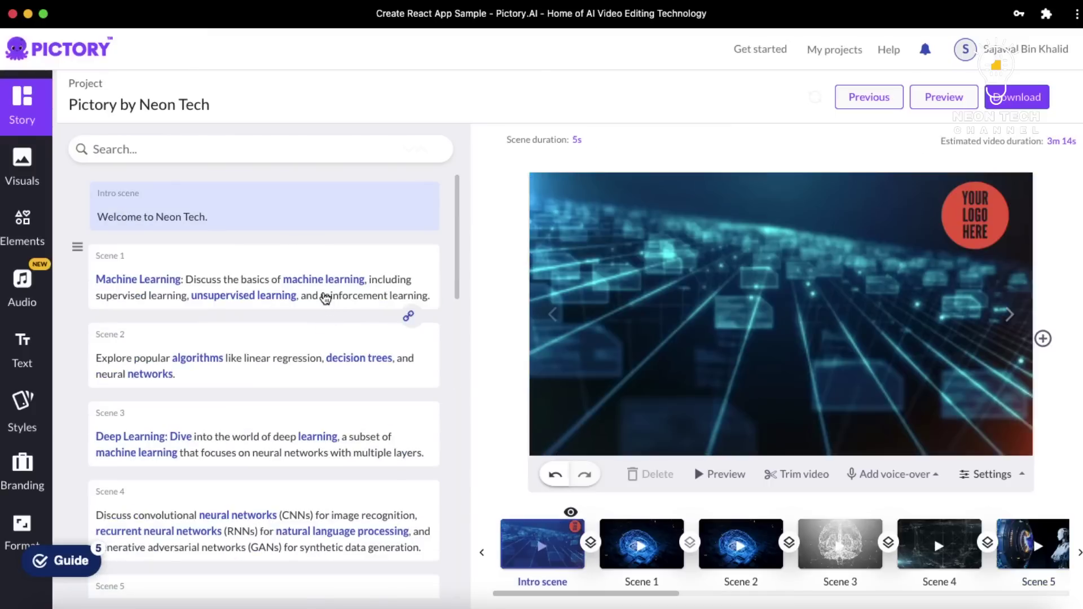
left_click(325, 298)
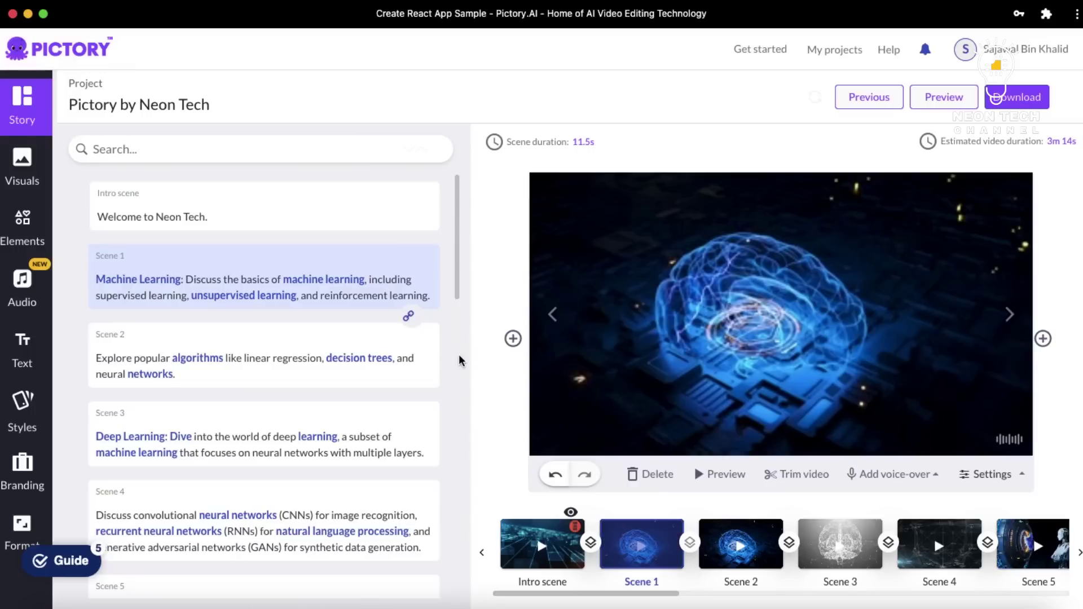